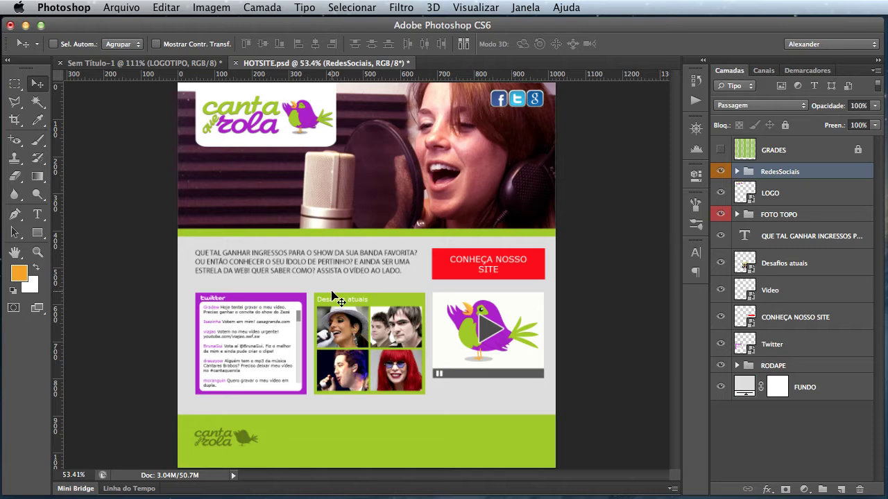
Show the GRADES column grid over the hotsite layout to check its alignment, and hide it again.
click(721, 150)
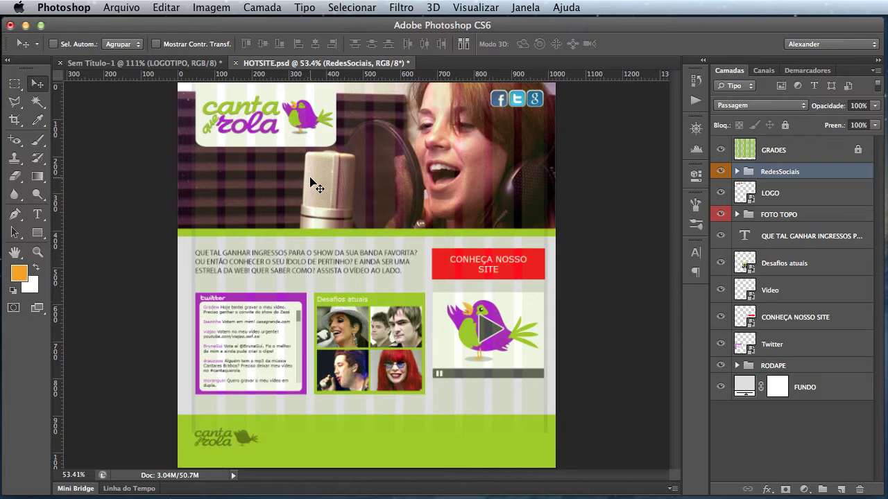
click(720, 151)
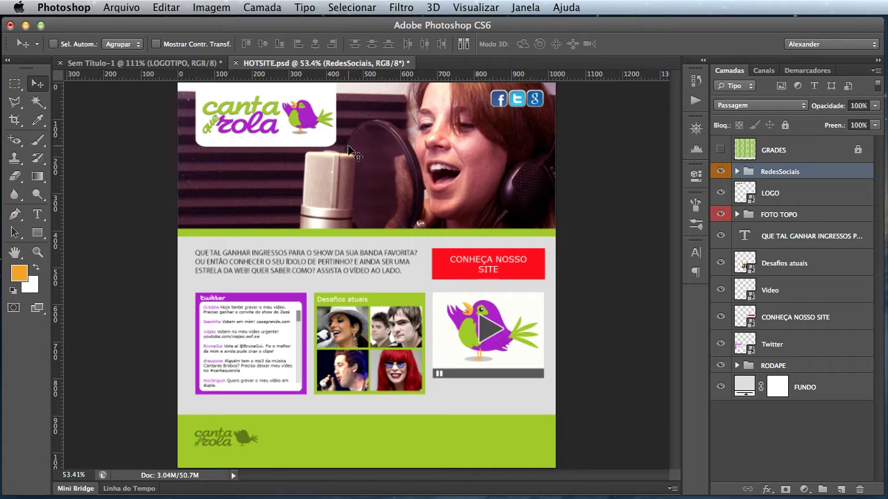
Turn on Smart Guides for the document and look through the available ruler units.
click(457, 12)
mouse_move(476, 236)
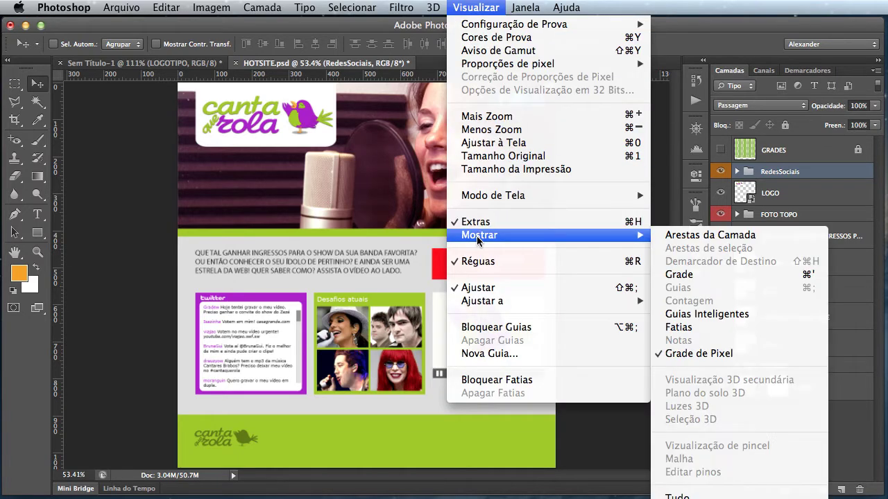
click(699, 316)
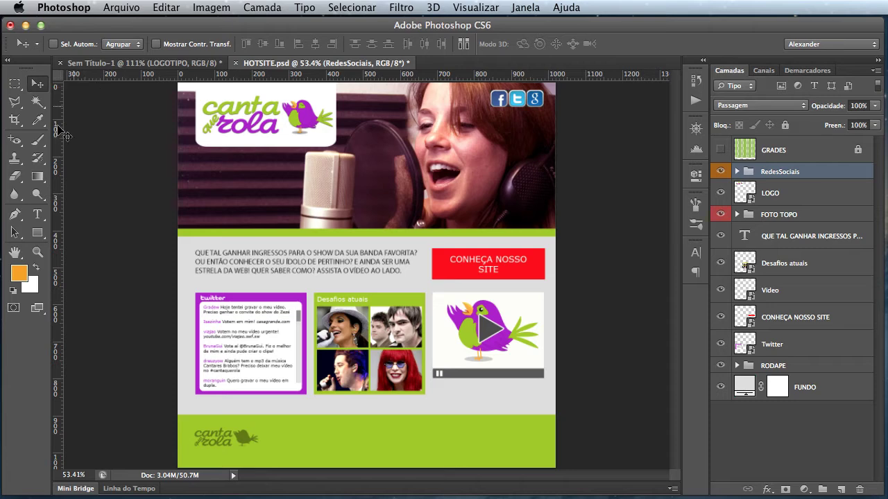
right_click(101, 78)
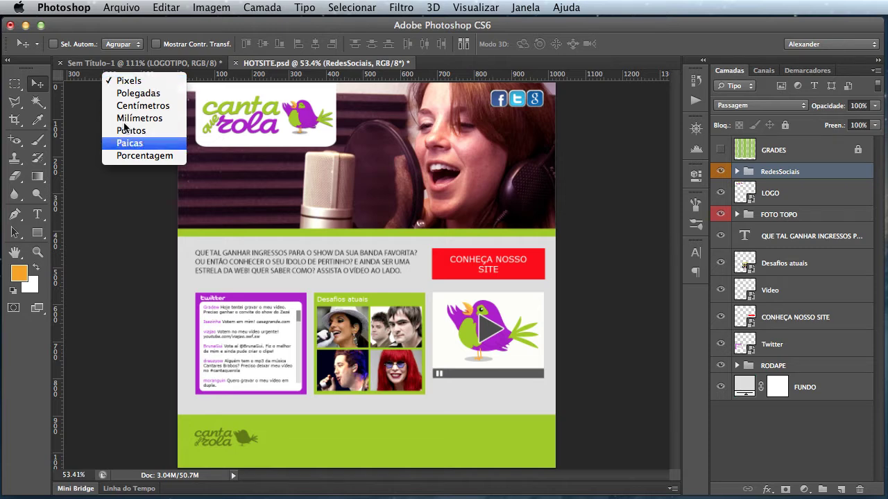
click(104, 199)
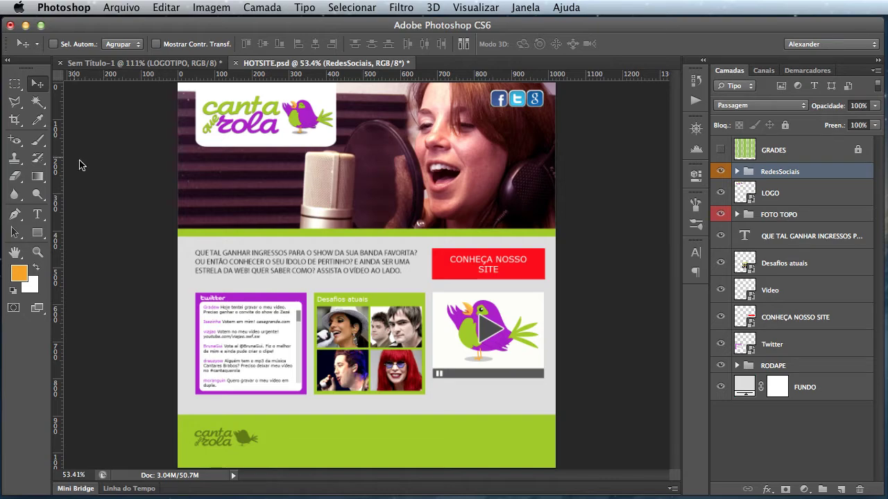
Switch from cropping to the Slice tool (Ferramenta Fatia).
click(15, 119)
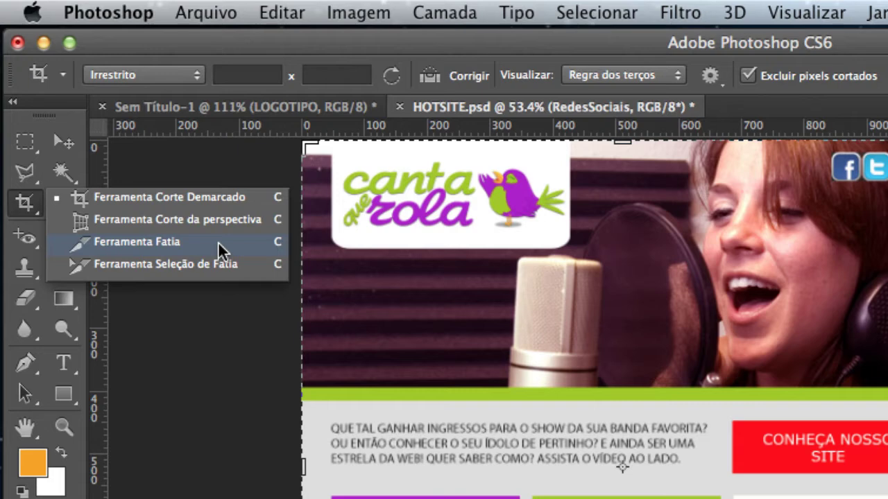
click(219, 242)
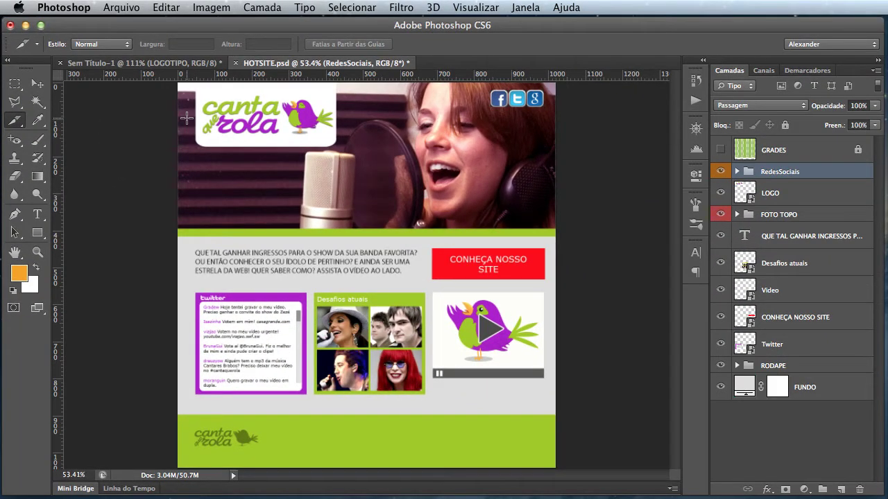
Examine the logo area at the top of the hotsite layout up close.
key(super+plus)
key(super+plus)
key(super+plus)
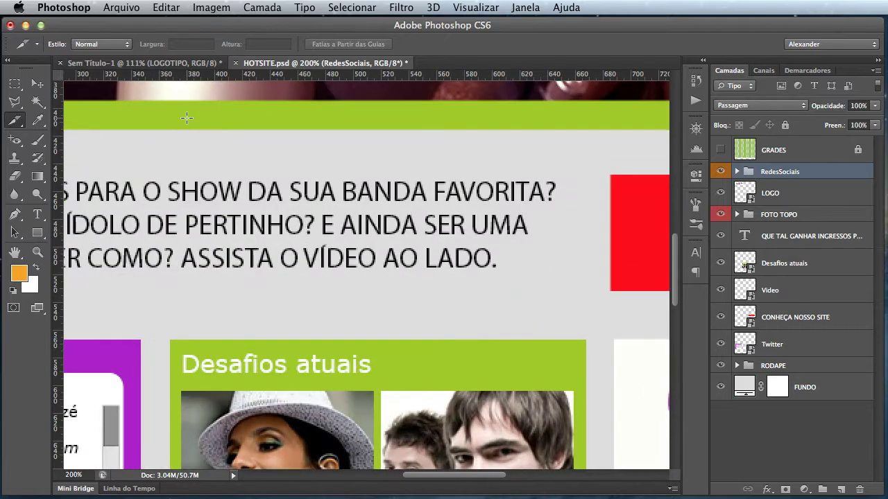
drag(178, 109, 353, 311)
drag(323, 111, 293, 423)
drag(360, 272, 356, 268)
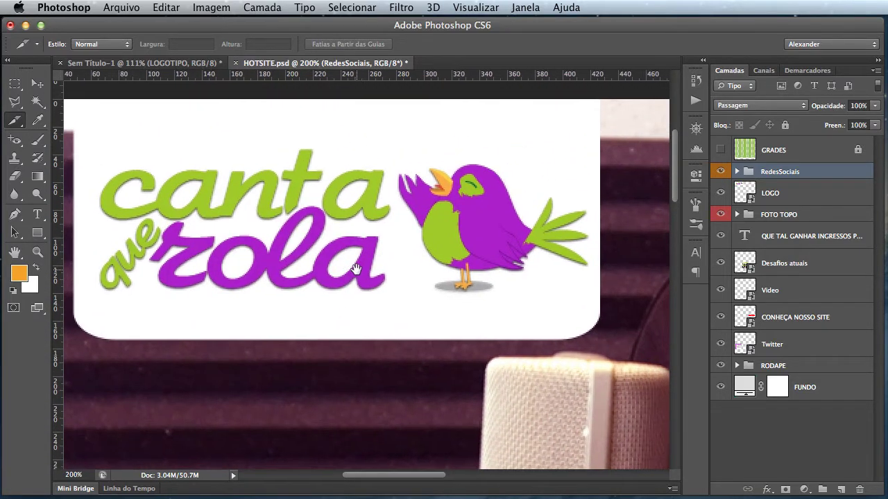
key(super+minus)
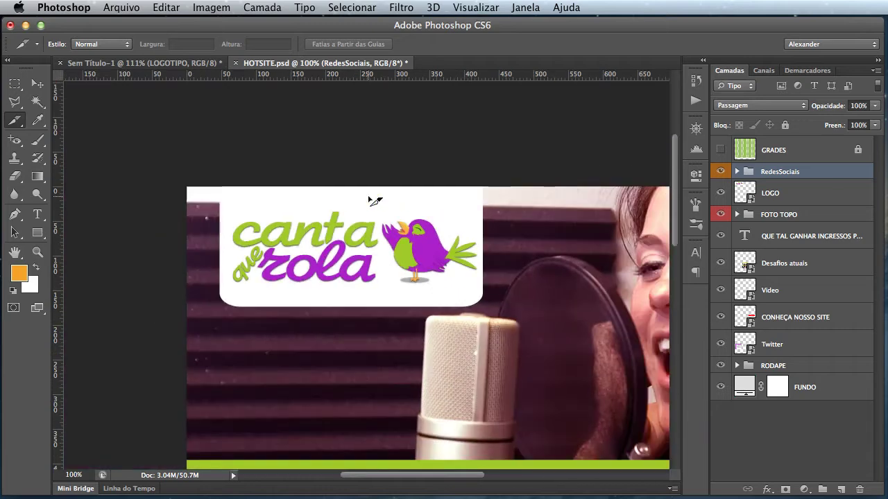
drag(399, 226, 290, 137)
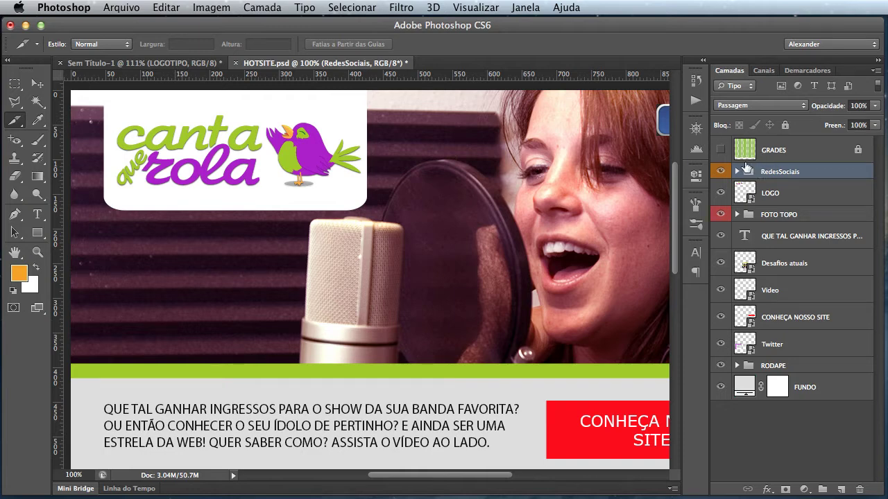
Inspect the social media icons and the layers inside the RedesSociais group, and collapse the group again.
drag(591, 148, 414, 146)
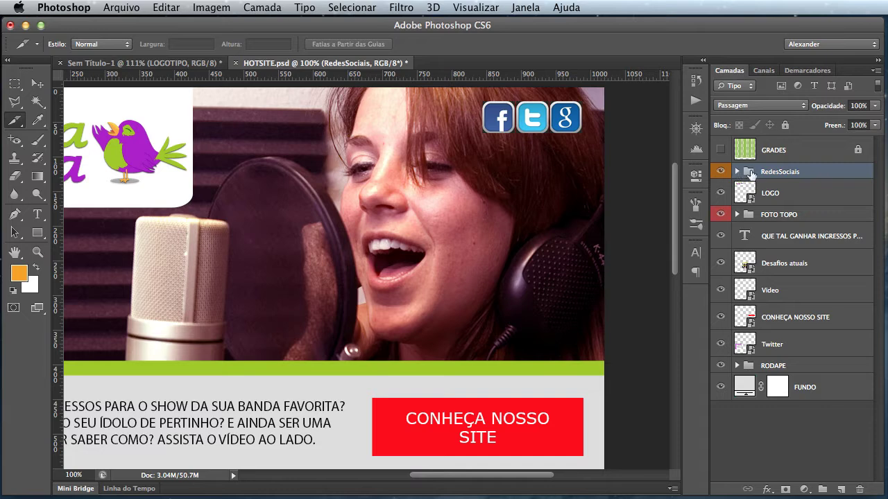
click(737, 172)
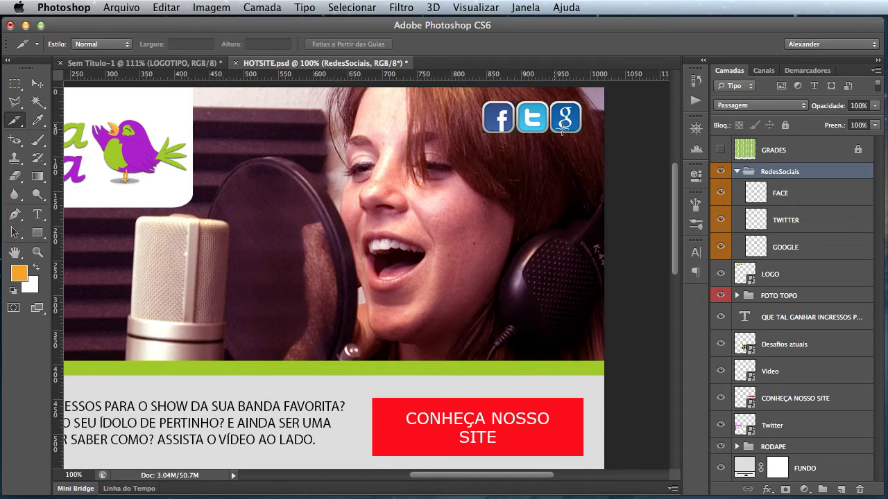
click(737, 172)
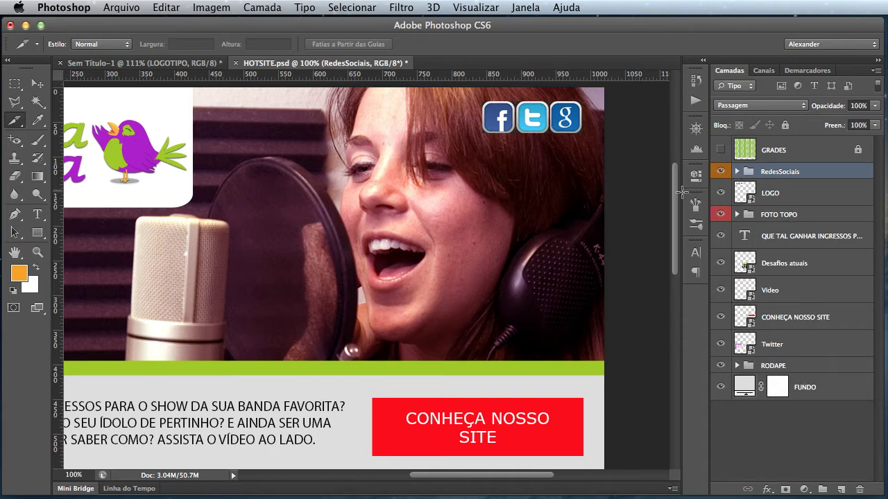
Toggle the FOTO TOPO group's visibility to identify the header photo area, leaving the group shown.
drag(339, 160, 511, 171)
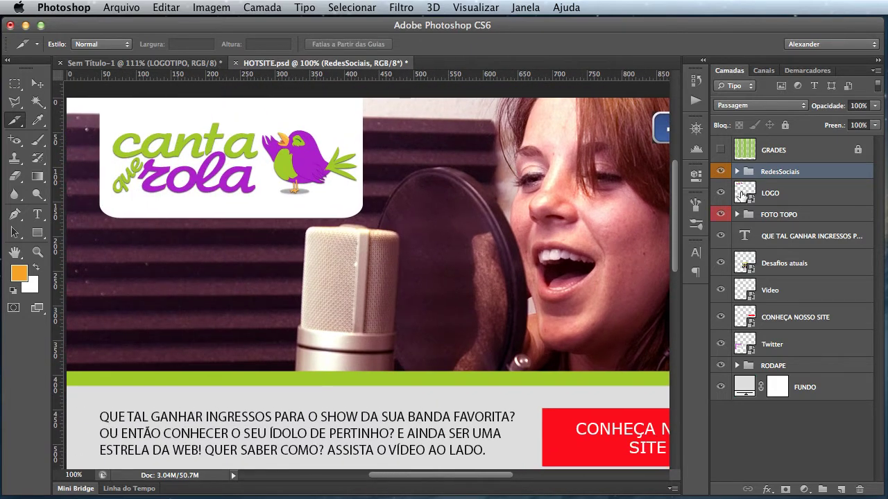
mouse_move(514, 274)
mouse_down()
mouse_move(564, 279)
mouse_move(532, 270)
mouse_up()
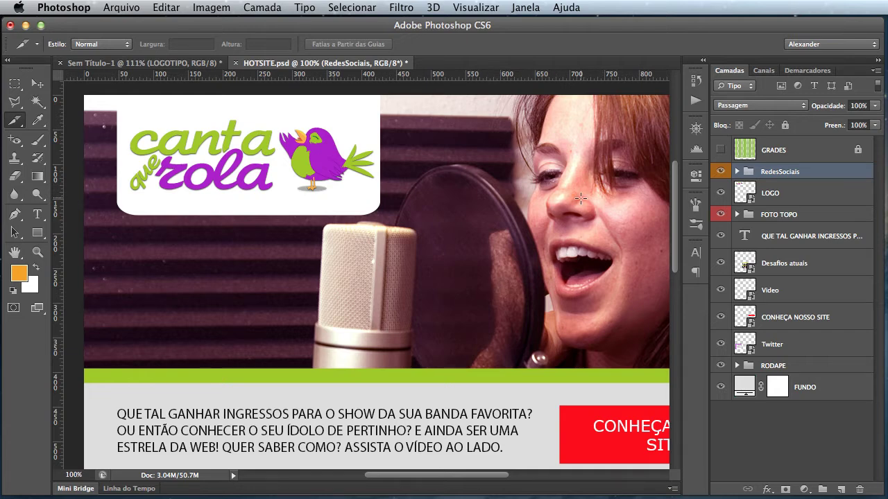
click(721, 215)
click(721, 216)
click(721, 216)
click(720, 216)
drag(545, 224, 452, 202)
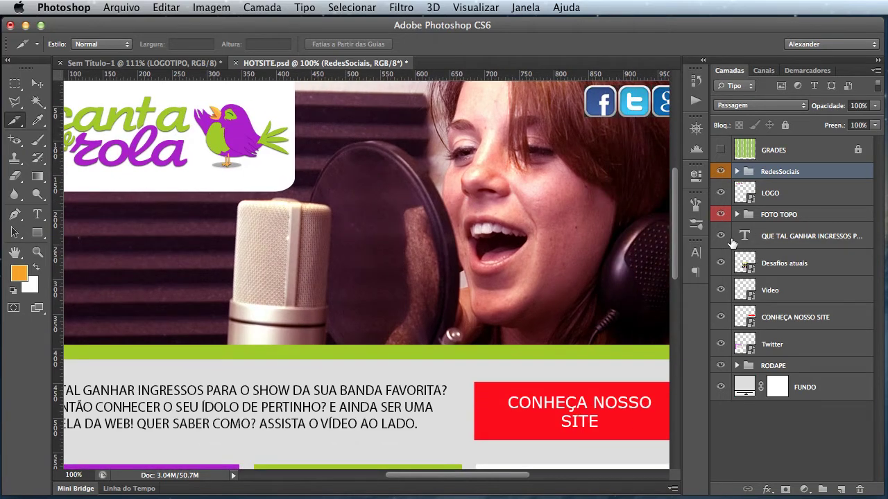
drag(454, 299, 491, 256)
Toggle the Desafios atuais and Video layers off and on to identify their blocks in the page content.
scroll(491, 256, down, 5)
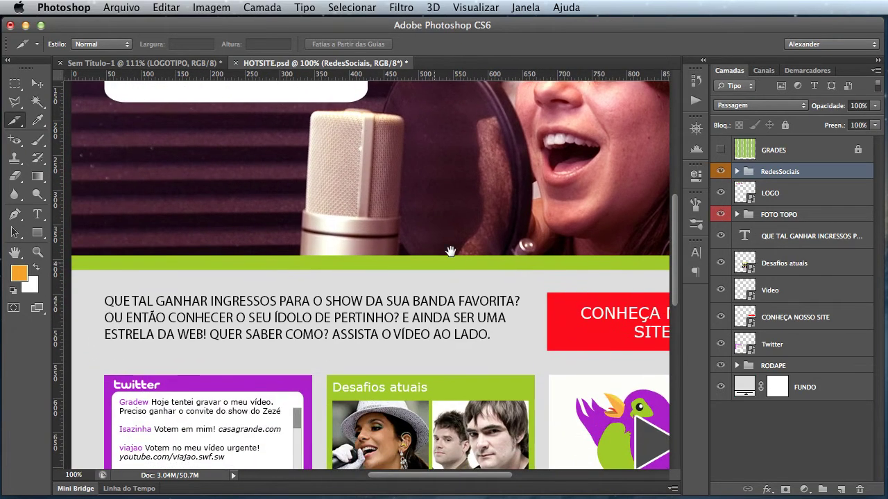
scroll(374, 212, down, 2)
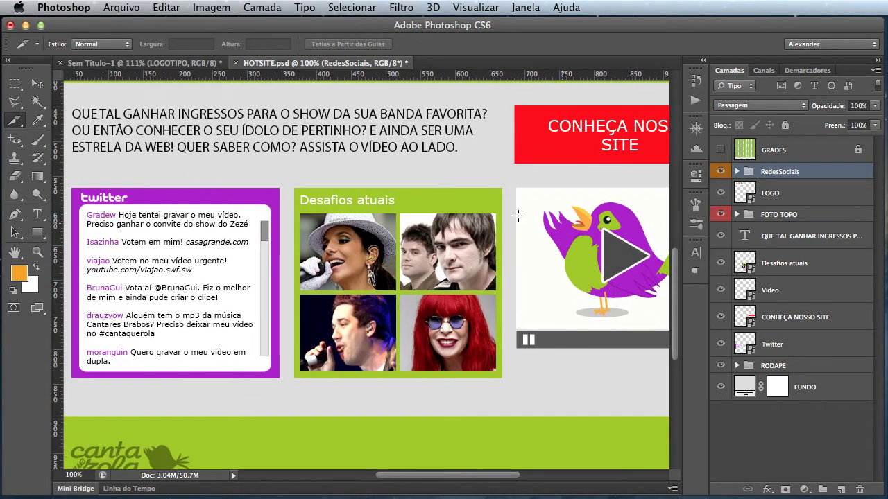
click(721, 262)
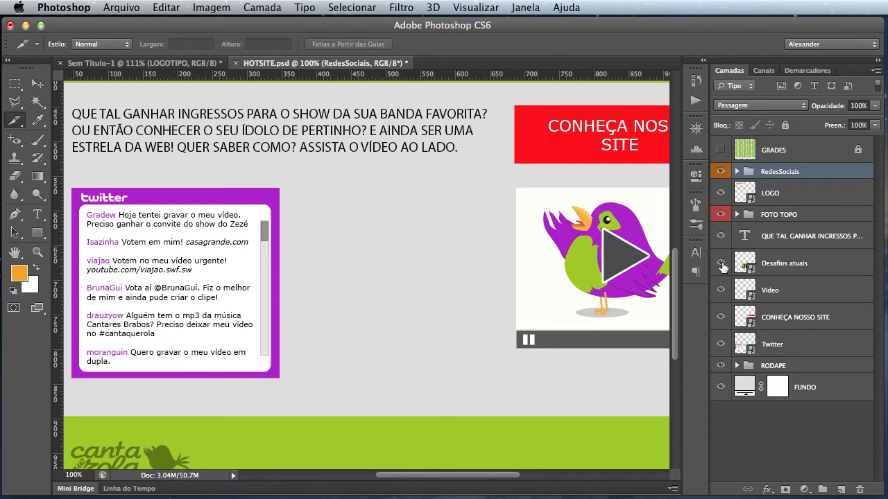
click(721, 263)
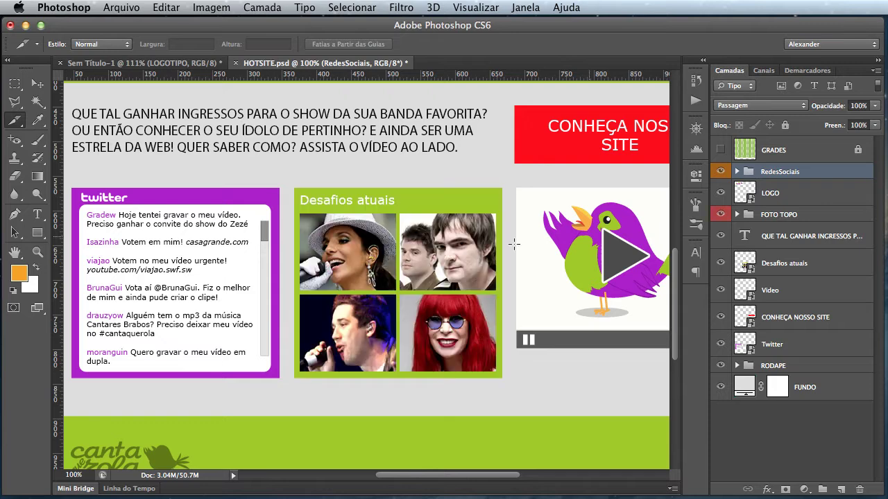
click(721, 290)
click(720, 291)
drag(566, 238, 488, 231)
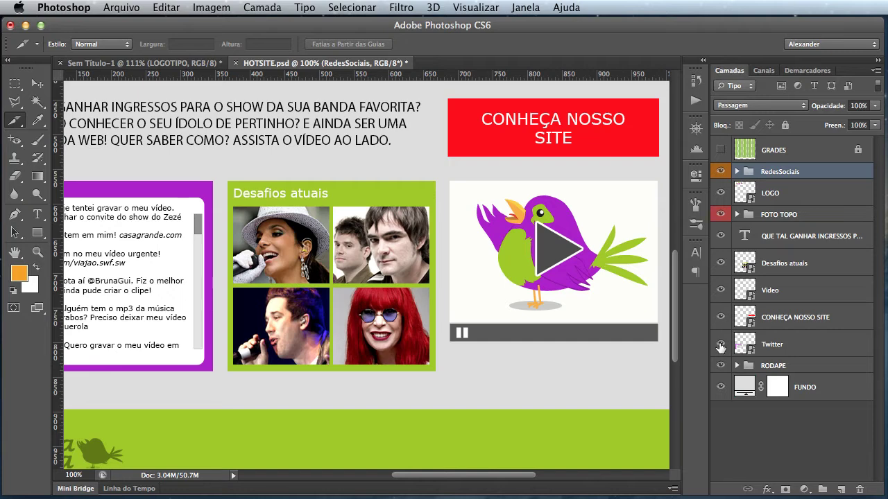
Toggle the Twitter layer off and on to identify its box, and look over the footer and whole page.
click(720, 345)
drag(479, 251, 576, 258)
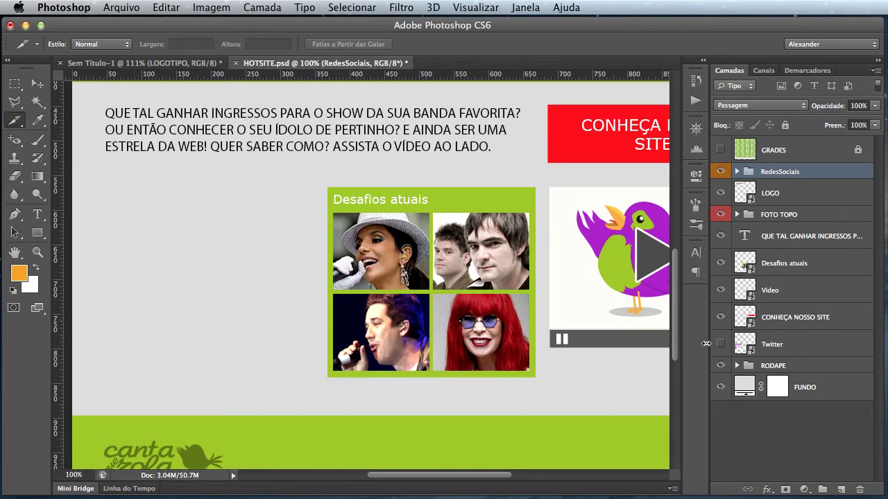
click(720, 345)
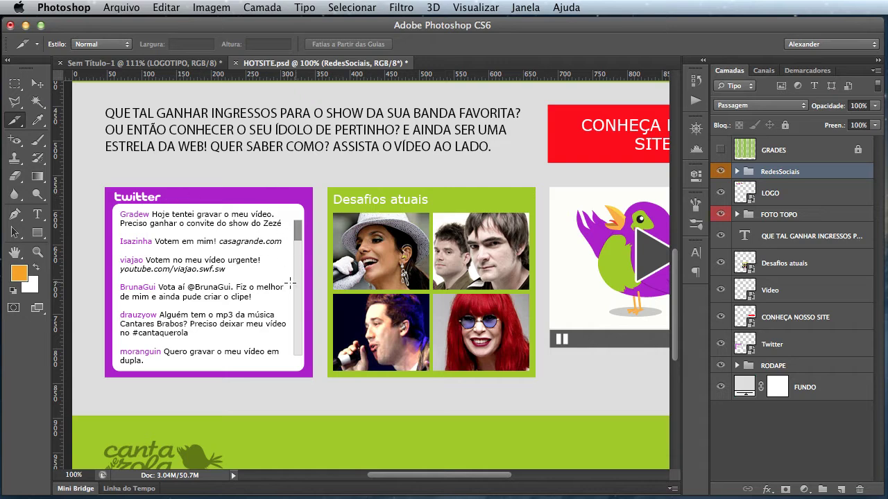
drag(416, 296, 426, 201)
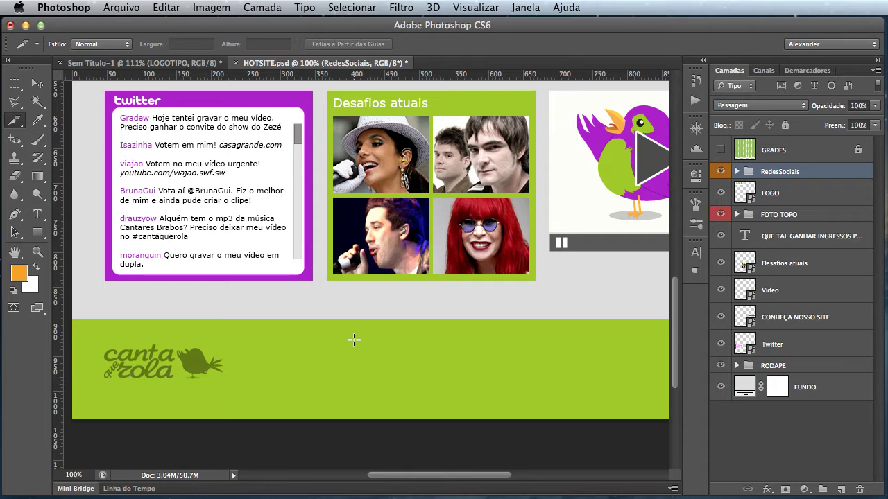
scroll(355, 272, up, 5)
scroll(356, 272, left, 1)
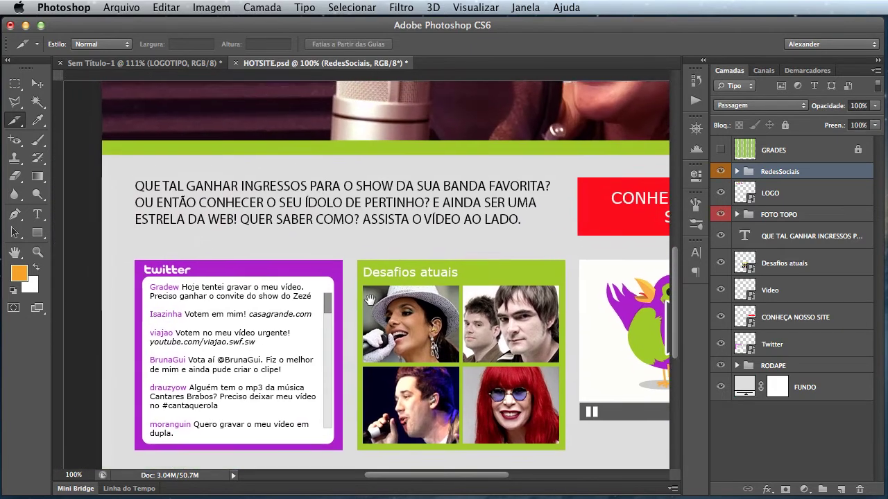
key(super+0)
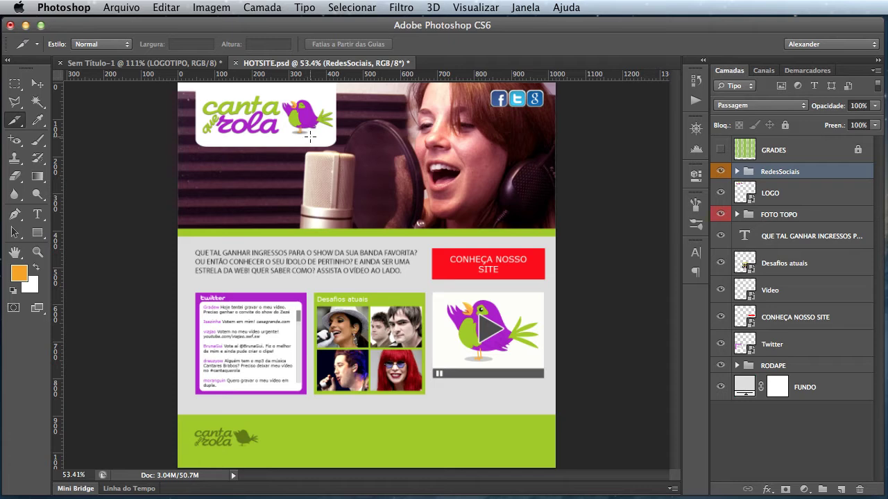
Isolate the LOGO layer and draw a slice around the logo box, about 380 x 174 px.
alt+click(720, 194)
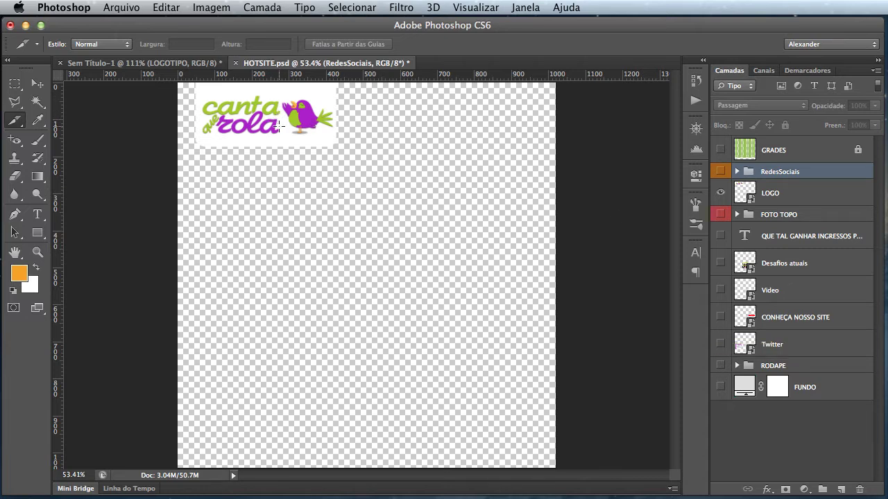
key(super+1)
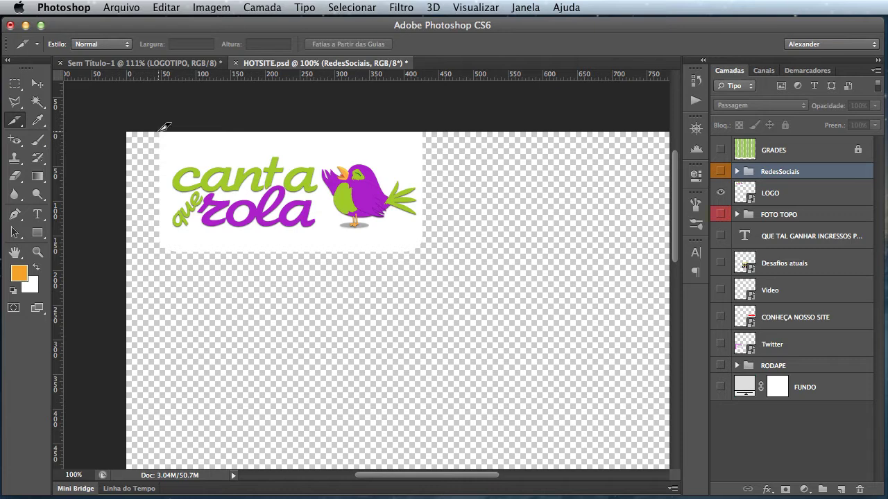
drag(160, 131, 428, 248)
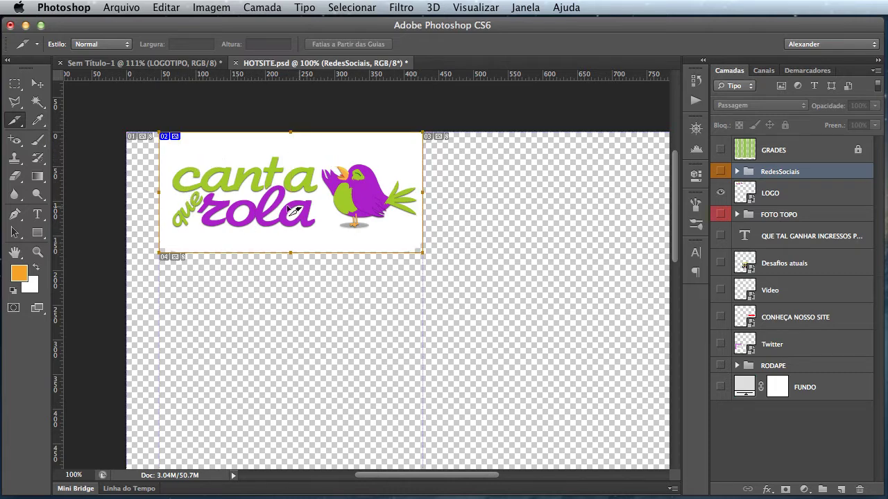
Name the logo slice "logotipo" in its slice options.
double_click(366, 195)
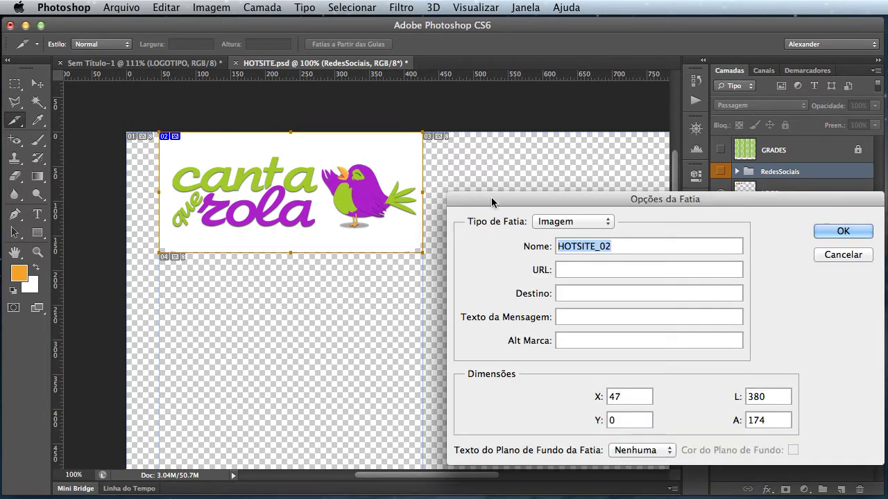
drag(488, 190, 471, 137)
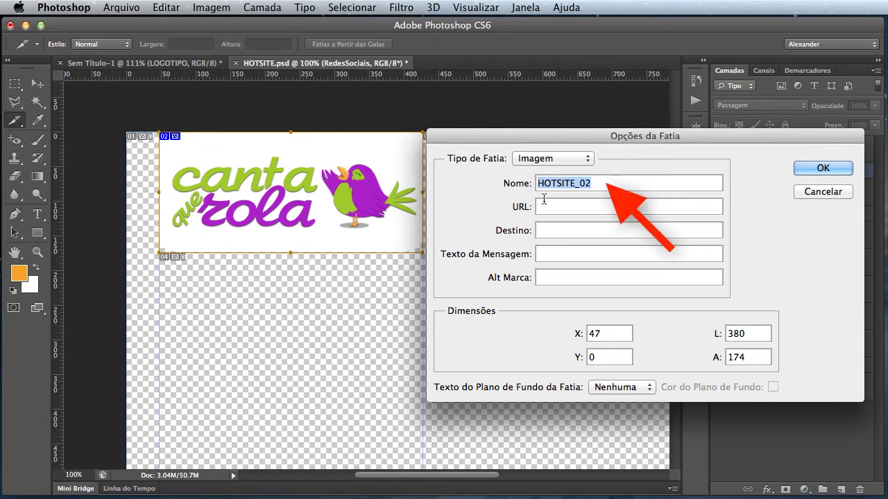
text(logotipo)
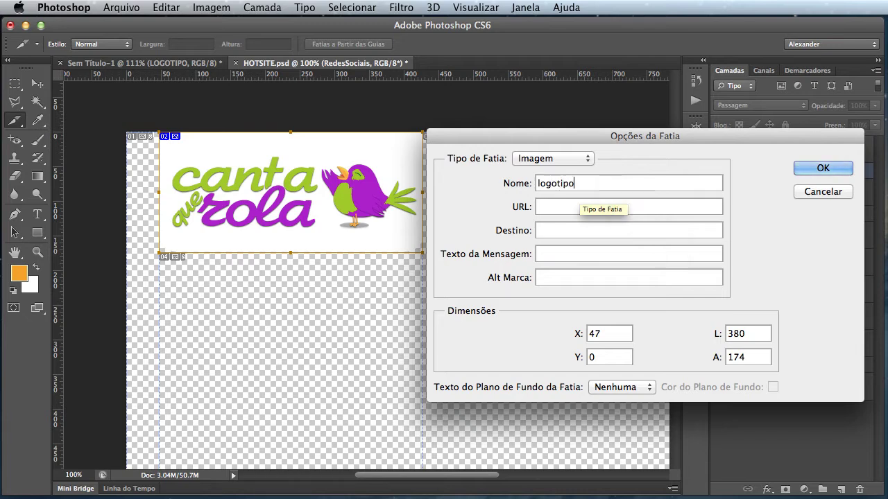
key(Return)
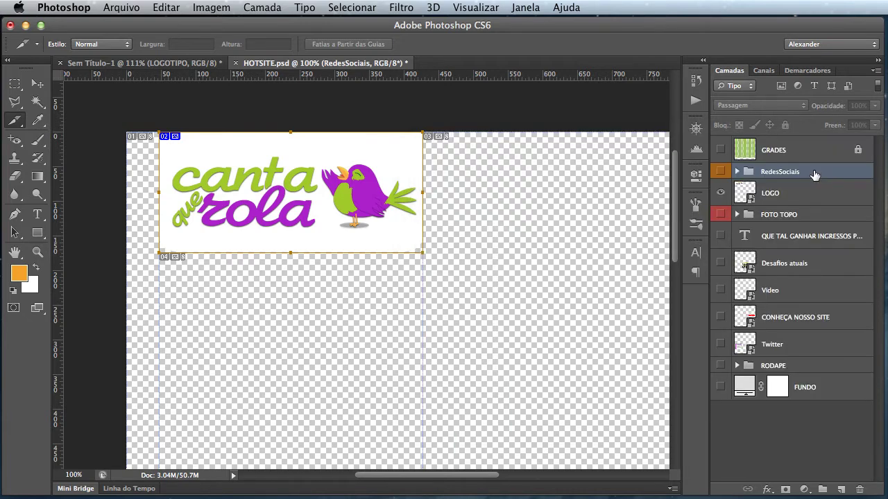
Make all the page layers visible again except GRADES and look over the full layout with its social network icons.
alt+click(721, 194)
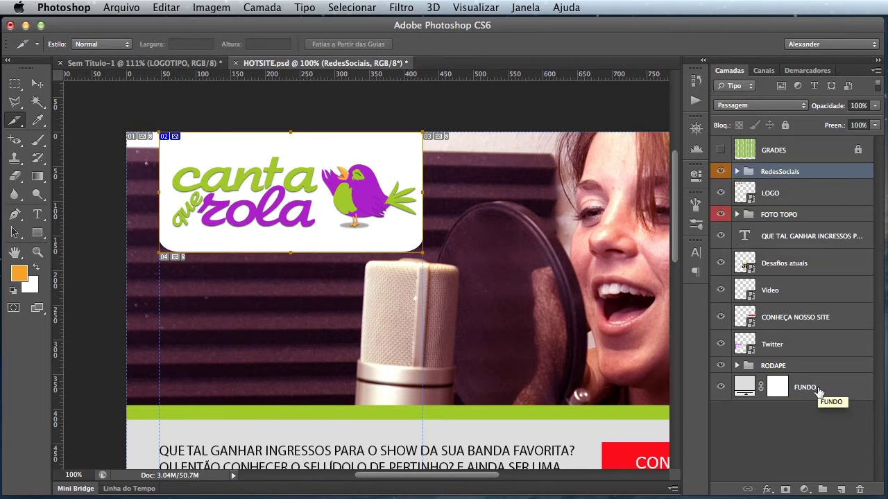
key(super+minus)
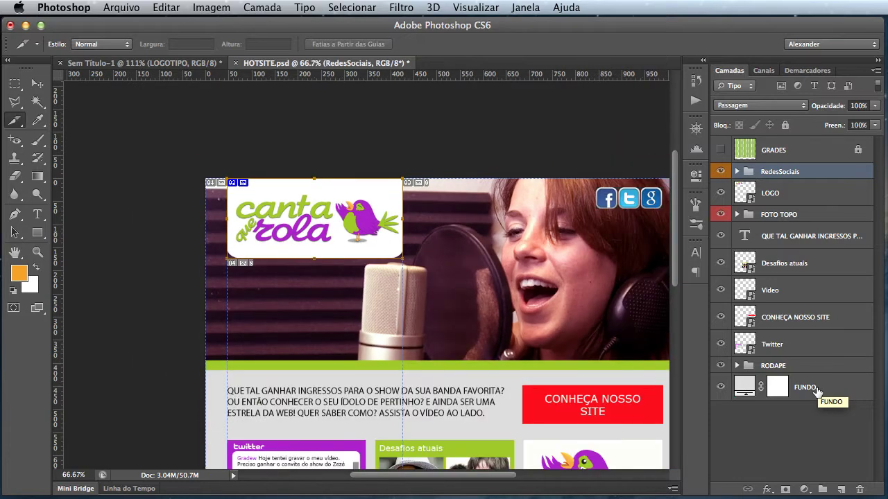
drag(524, 307, 455, 231)
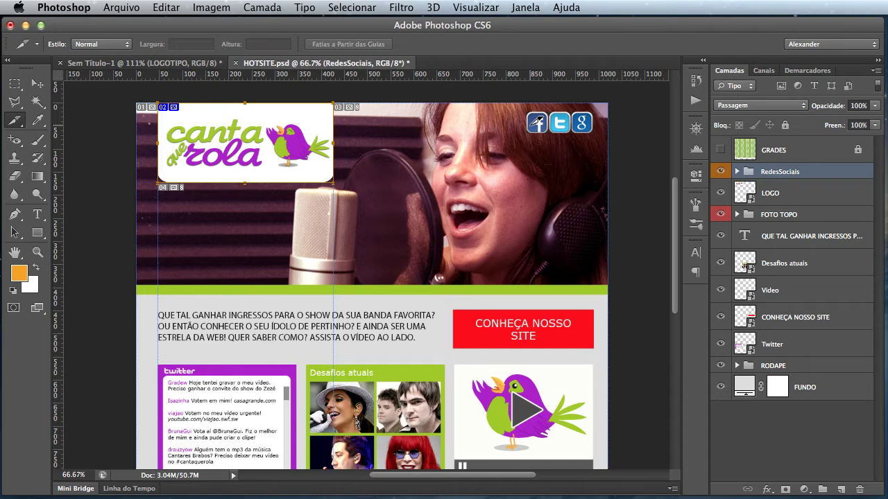
key(v)
key(ctrl+0)
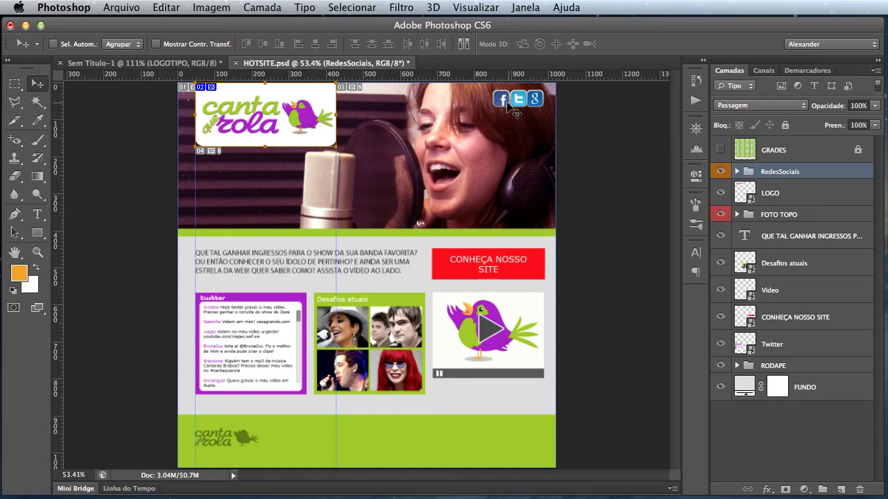
Isolate the RedesSociais group and draw one slice around its three social icons, about 138 x 46 px.
scroll(503, 112, up, 3)
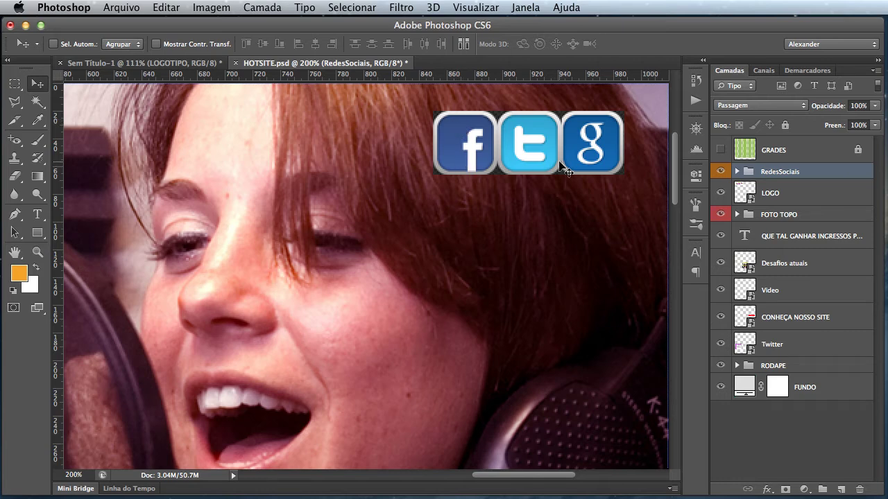
alt+click(722, 173)
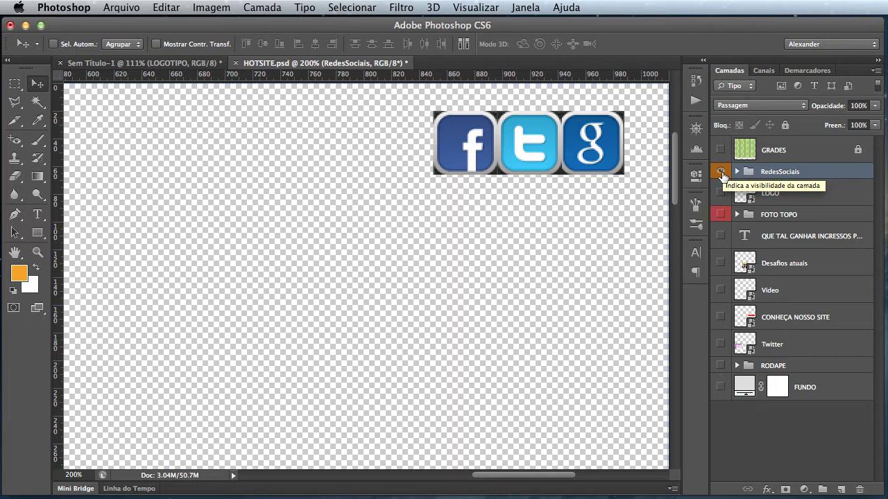
click(737, 172)
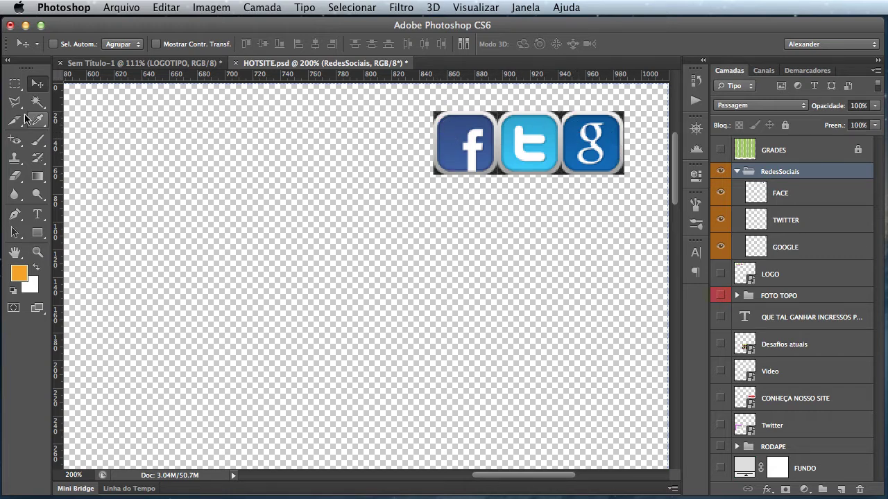
key(c)
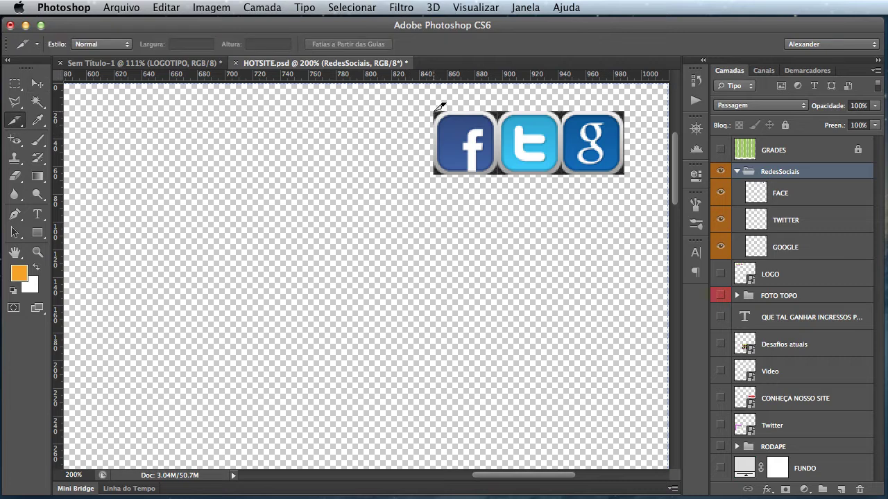
drag(435, 110, 623, 169)
drag(624, 172, 624, 172)
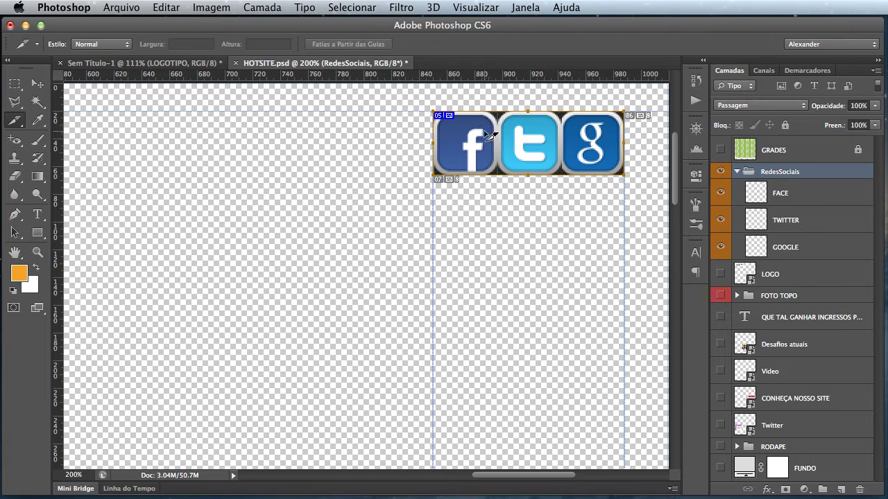
Divide the social icons slice vertically into 3 evenly spaced slices, one for each icon.
click(20, 123)
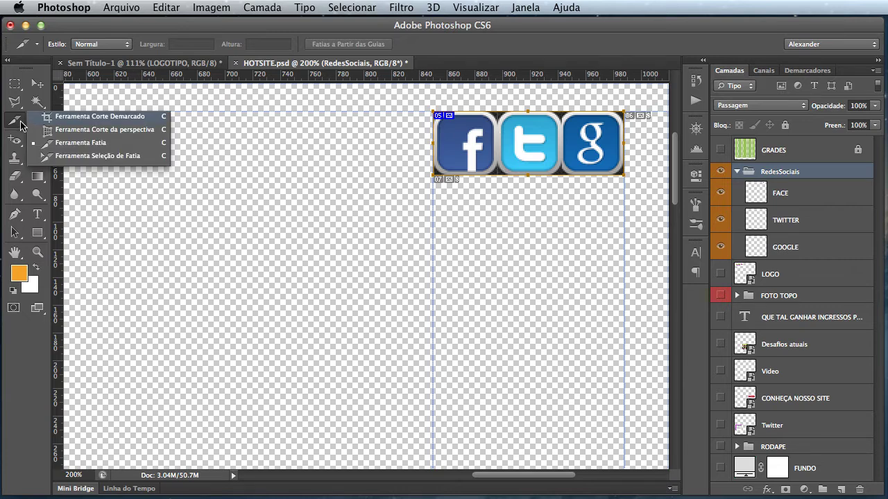
click(81, 156)
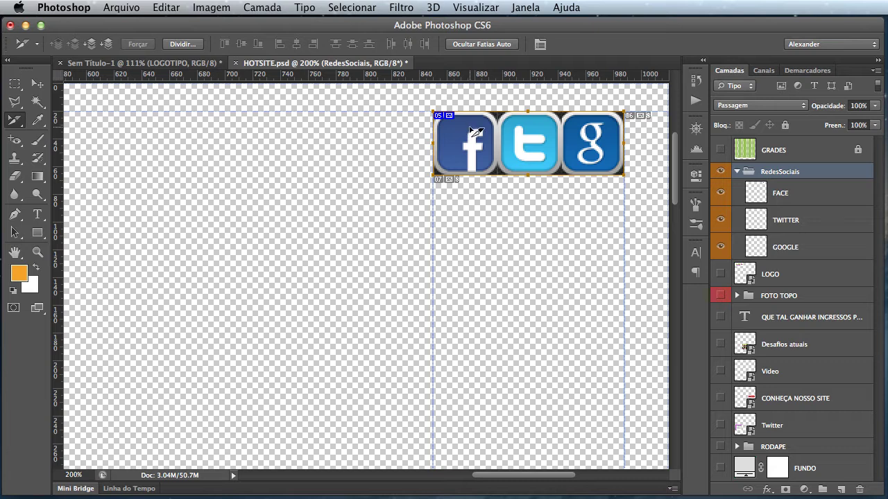
click(193, 45)
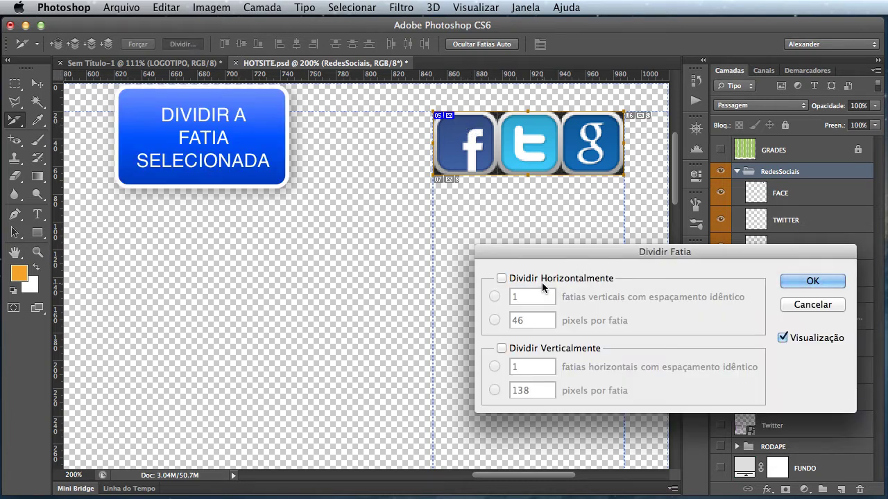
click(502, 350)
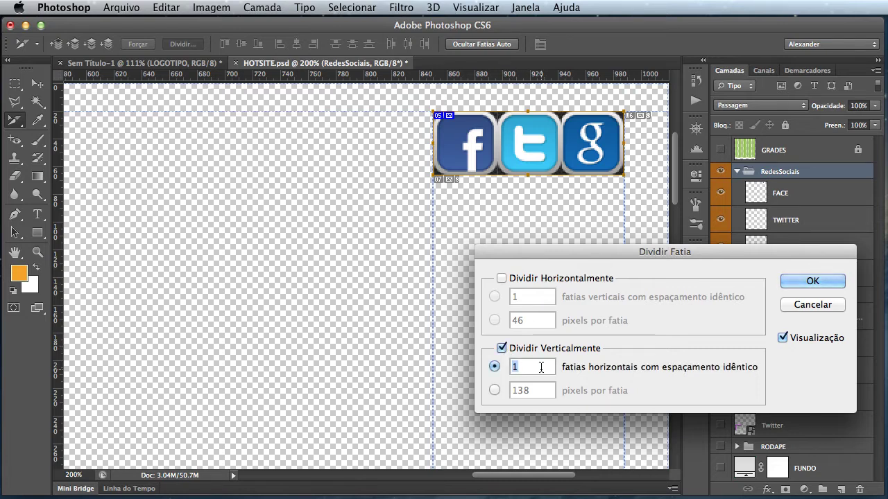
text(2)
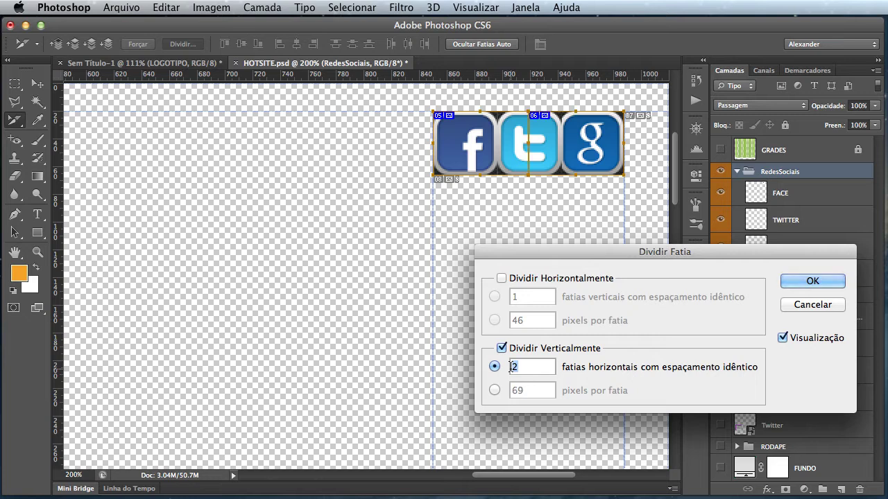
text(3)
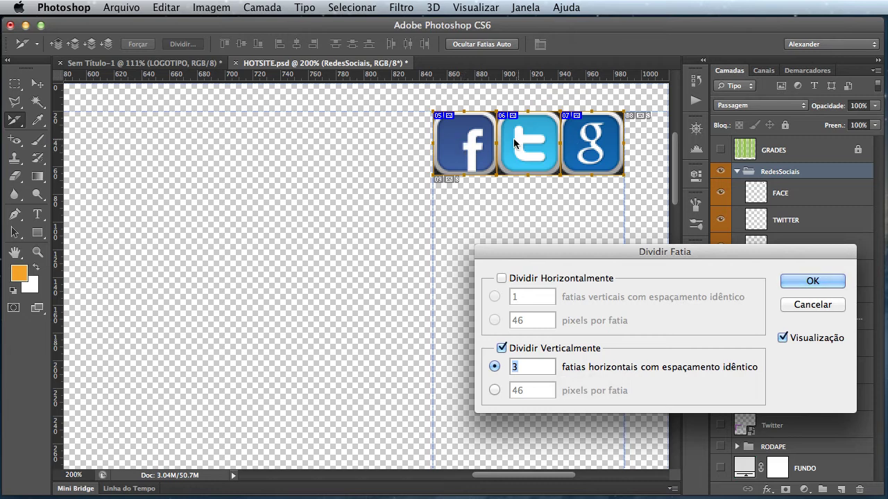
click(808, 280)
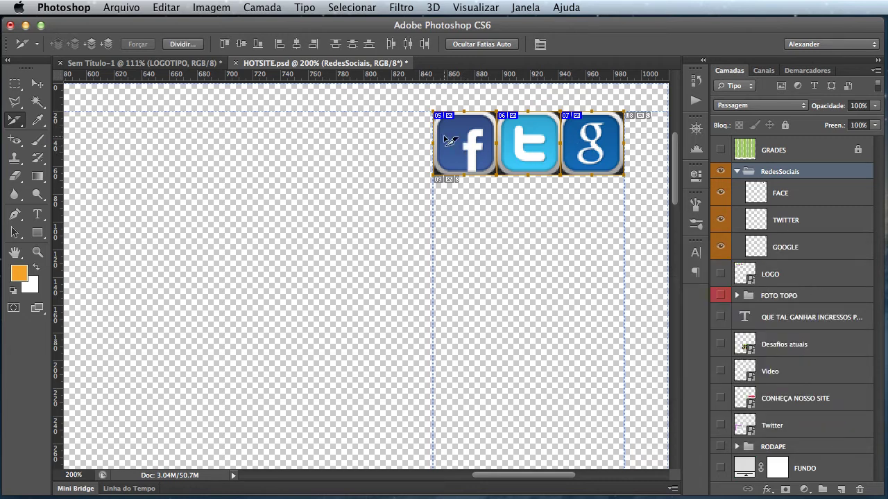
Switch back to the Slice tool, collapse the RedesSociais group and show every layer from LOGO to FUNDO again.
click(18, 128)
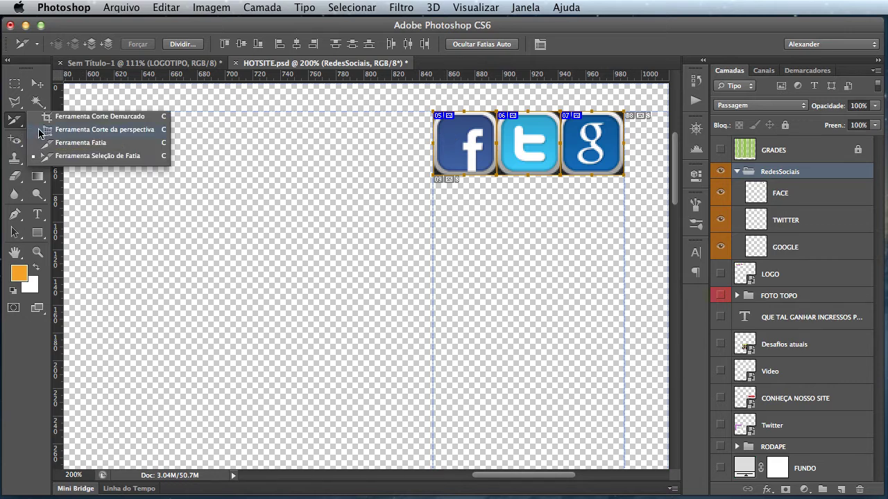
click(58, 143)
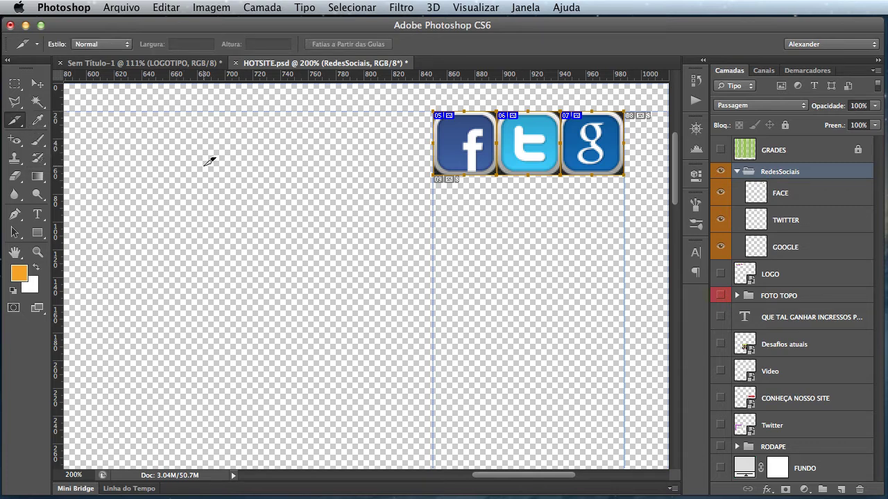
key(super+0)
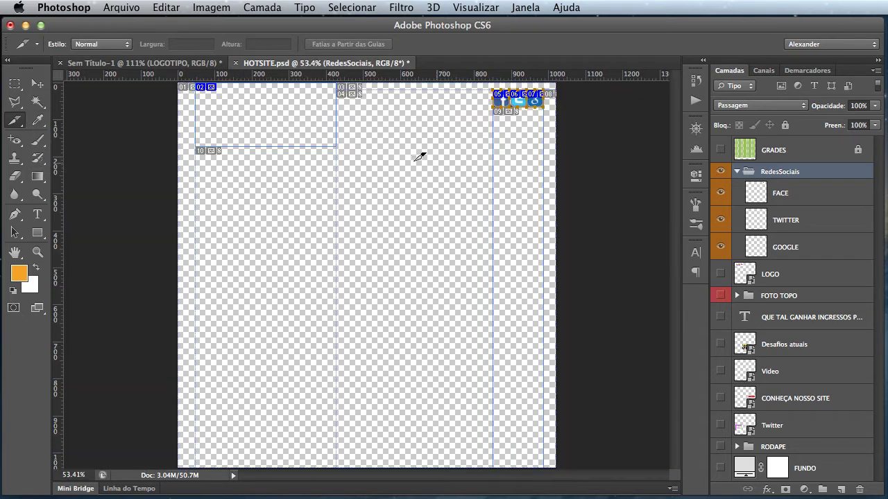
click(721, 172)
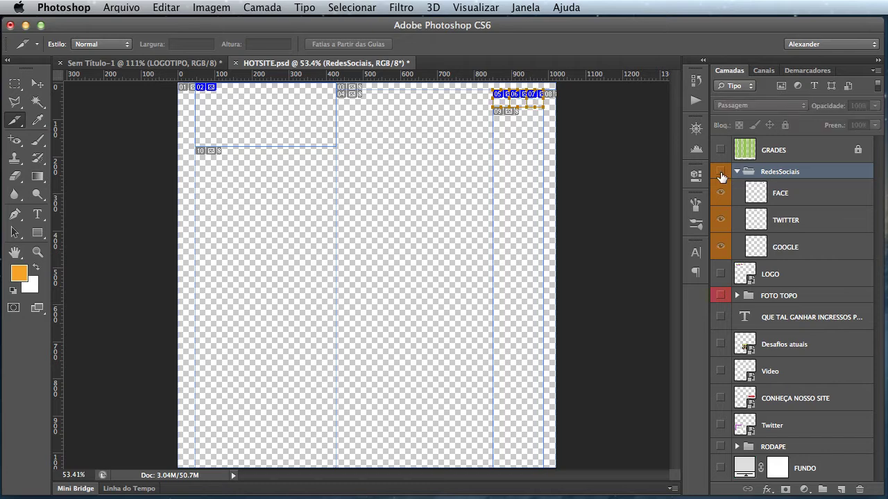
click(721, 173)
click(737, 172)
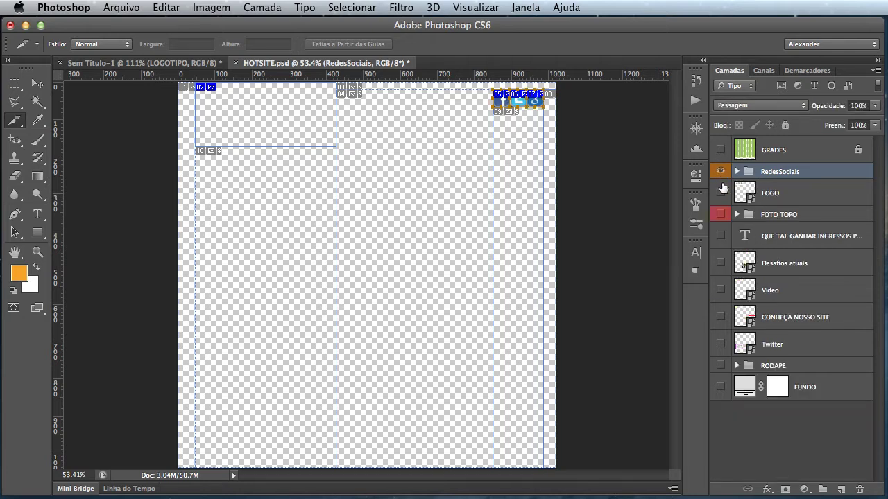
drag(721, 193, 727, 387)
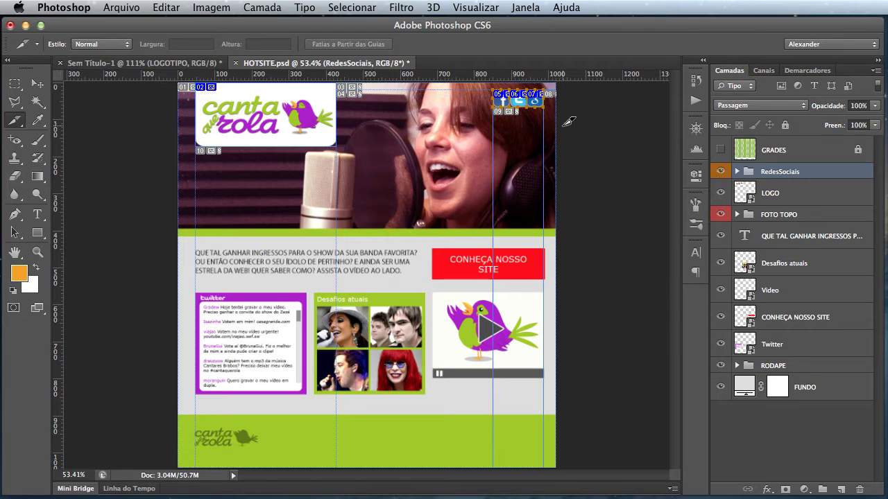
Examine the logo slice and its rounded corners against the header photo at 100% with the Move tool active.
click(39, 85)
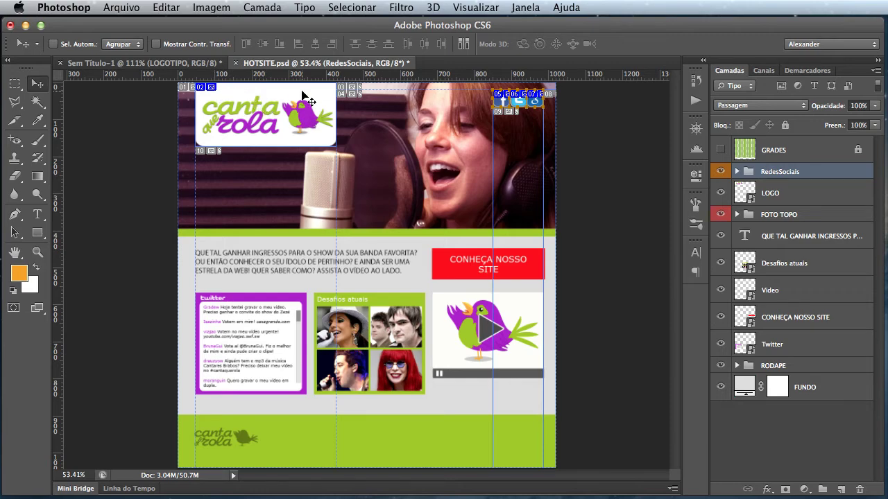
key(super+equal)
key(super+equal)
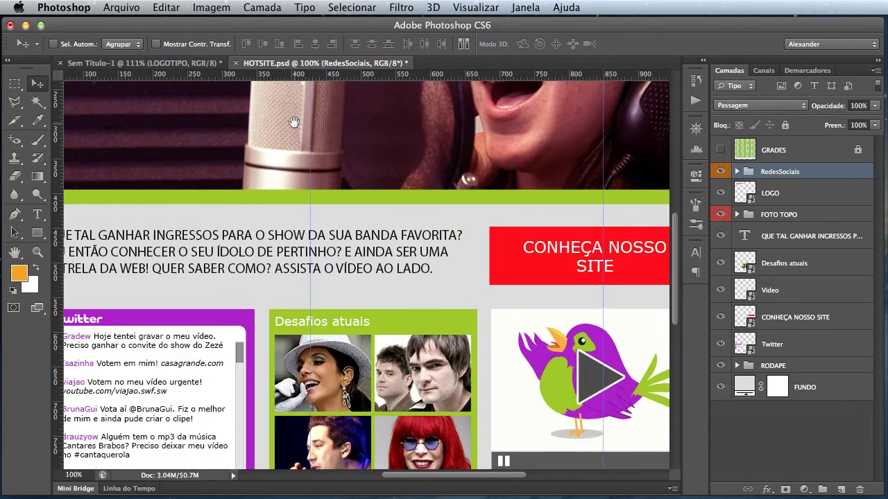
drag(294, 122, 388, 347)
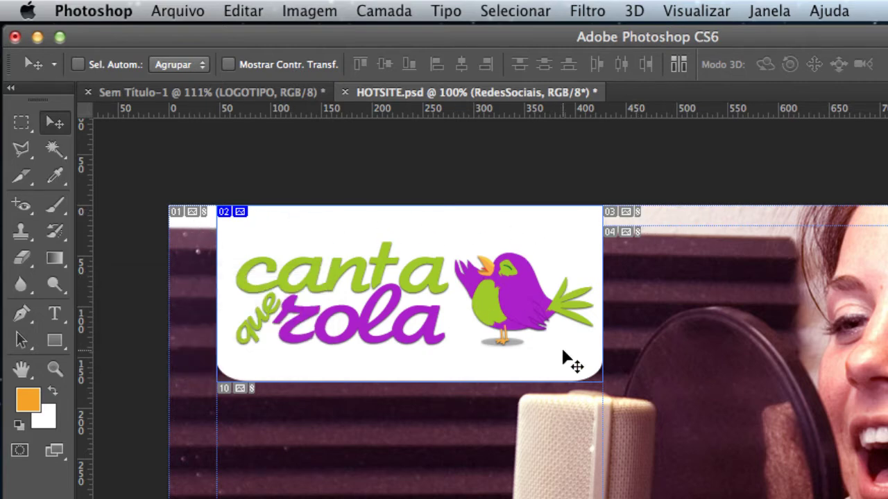
key(ctrl+minus)
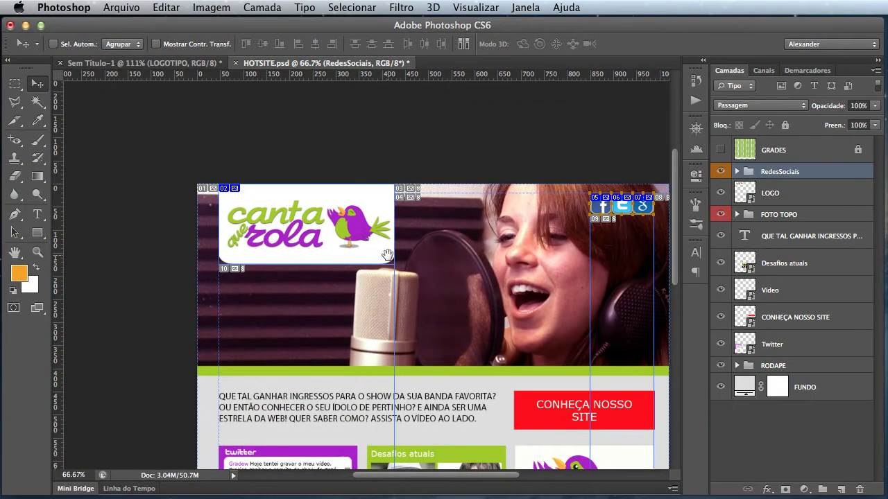
drag(387, 255, 328, 161)
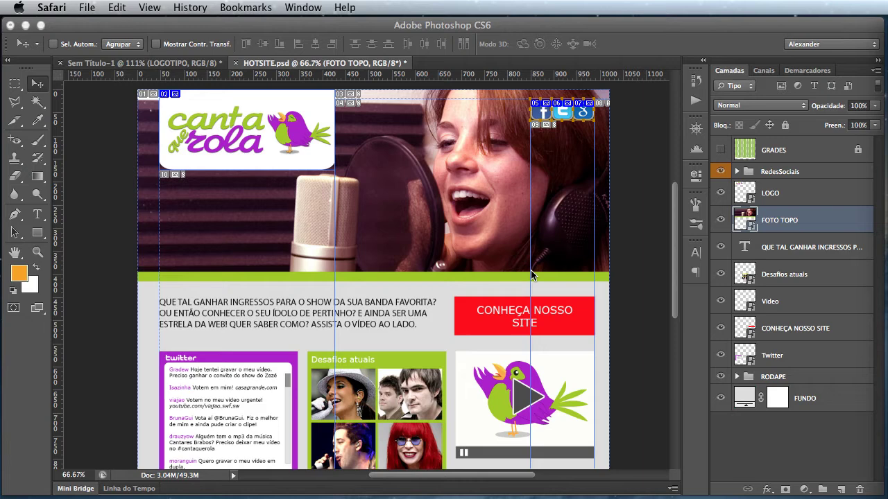
Toggle the CONHEÇA NOSSO SITE layer off and on to identify its red button on the page.
click(722, 331)
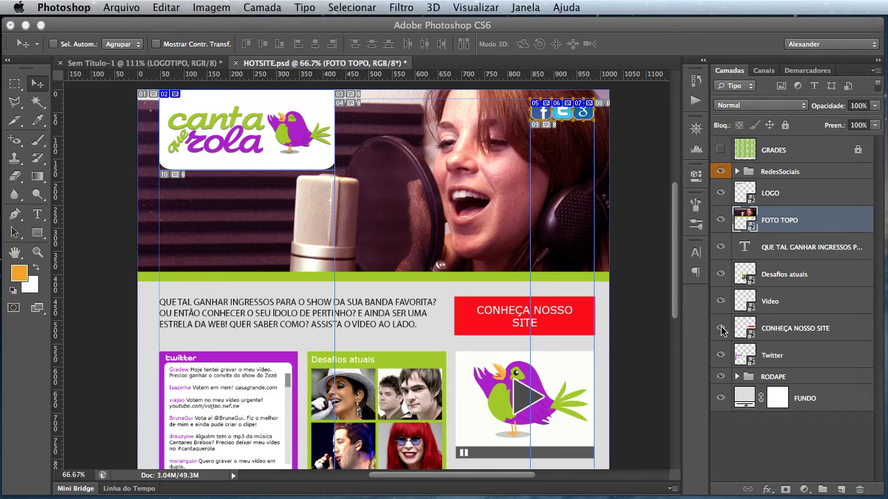
click(722, 331)
click(721, 331)
click(722, 333)
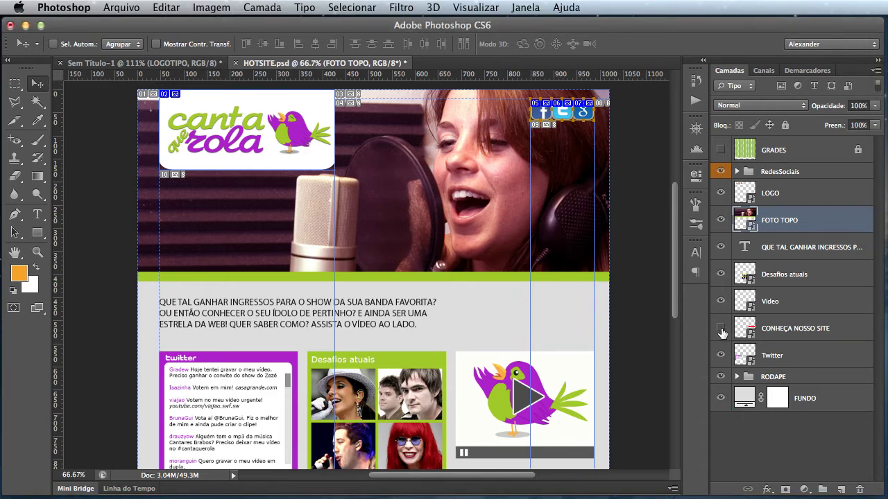
click(722, 332)
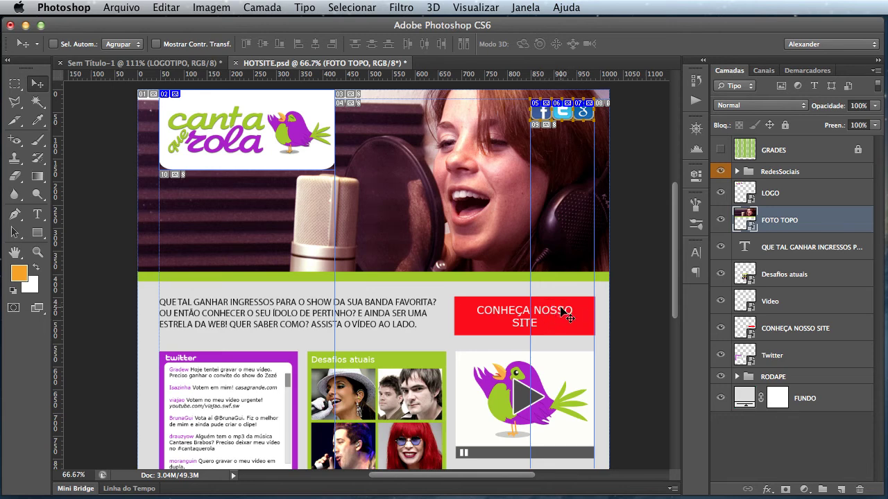
Create a new layer-based slice from the CONHEÇA NOSSO SITE layer.
click(793, 332)
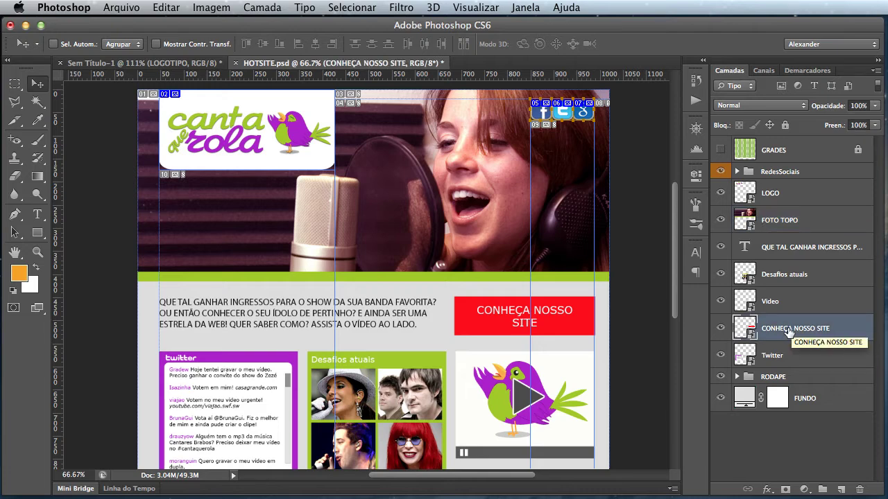
click(261, 7)
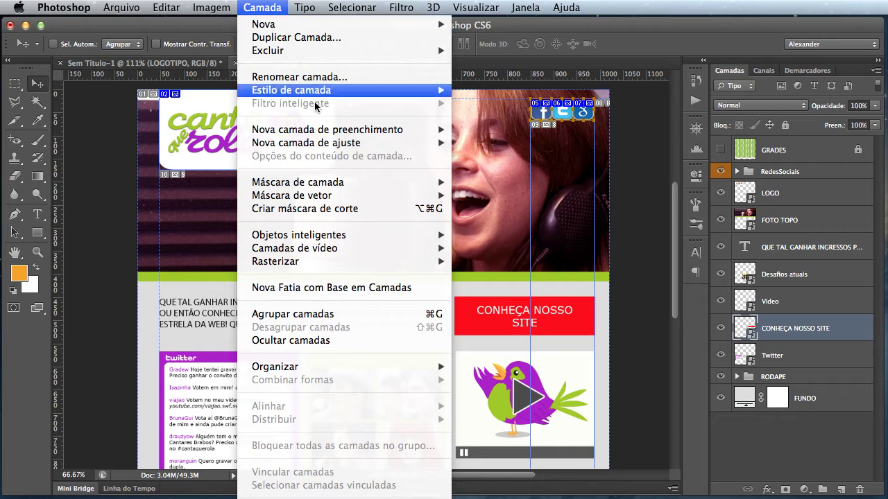
click(291, 288)
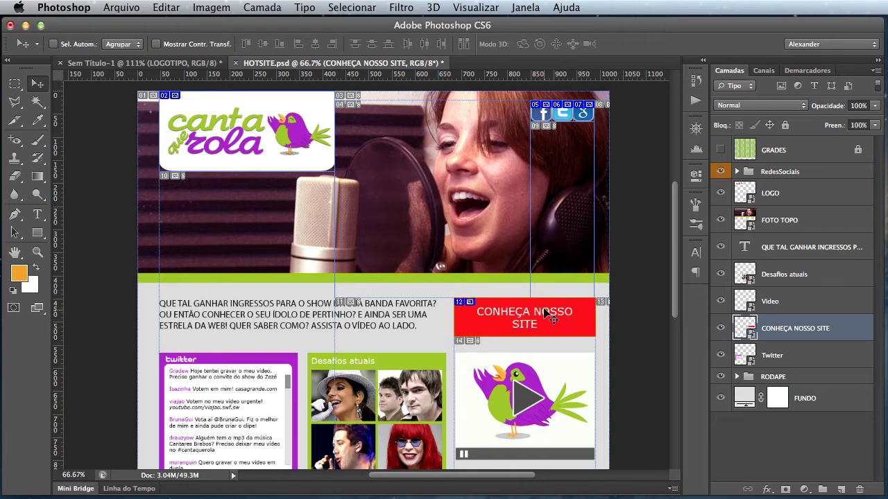
Create a new layer-based slice from the Desafios atuais layer, toggling its visibility off and on to identify the box.
scroll(548, 314, down, 6)
scroll(548, 314, up, 2)
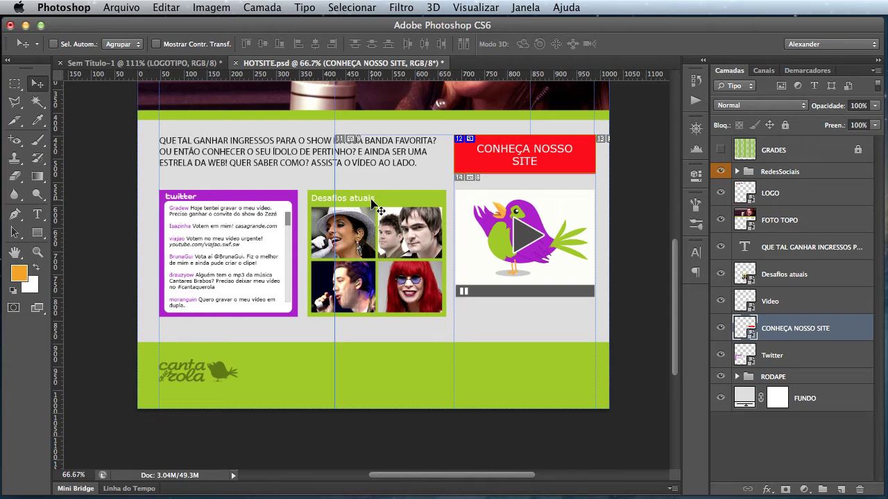
click(15, 122)
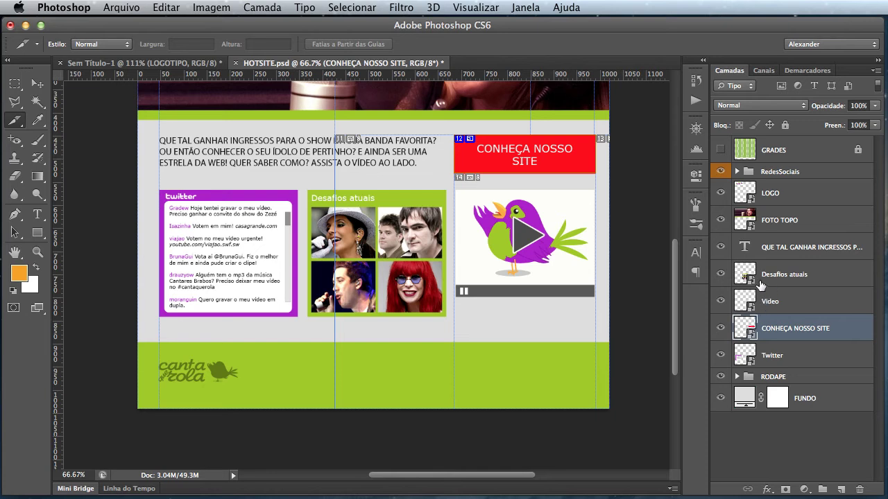
click(832, 281)
click(720, 276)
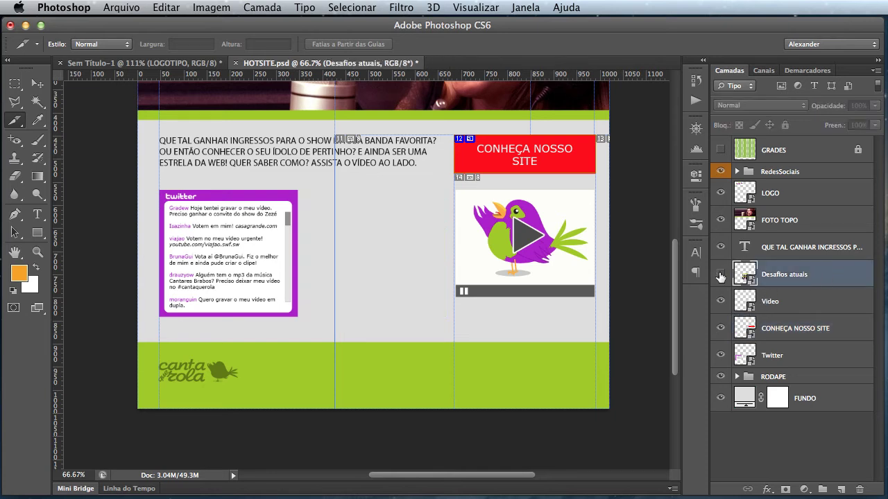
click(720, 277)
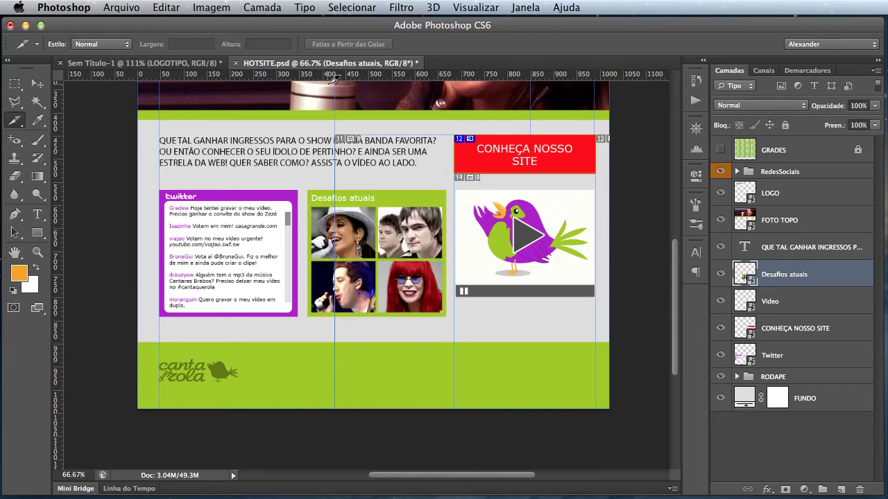
click(262, 8)
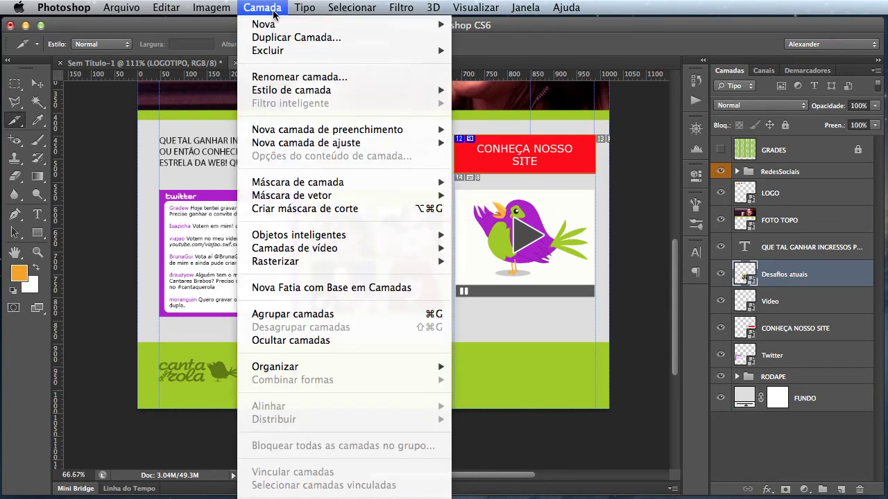
click(325, 288)
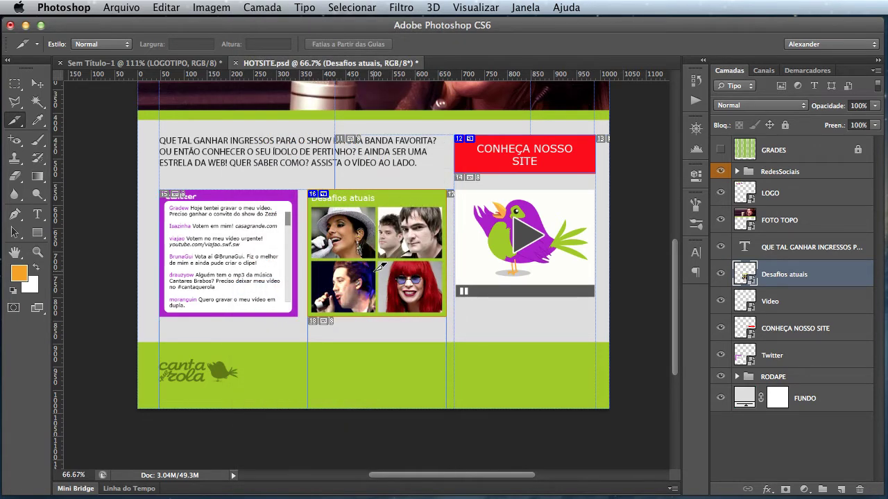
Hide the FOTO TOPO and FUNDO layers so the sliced elements sit on a transparent background.
scroll(380, 266, up, 1)
scroll(380, 265, up, 5)
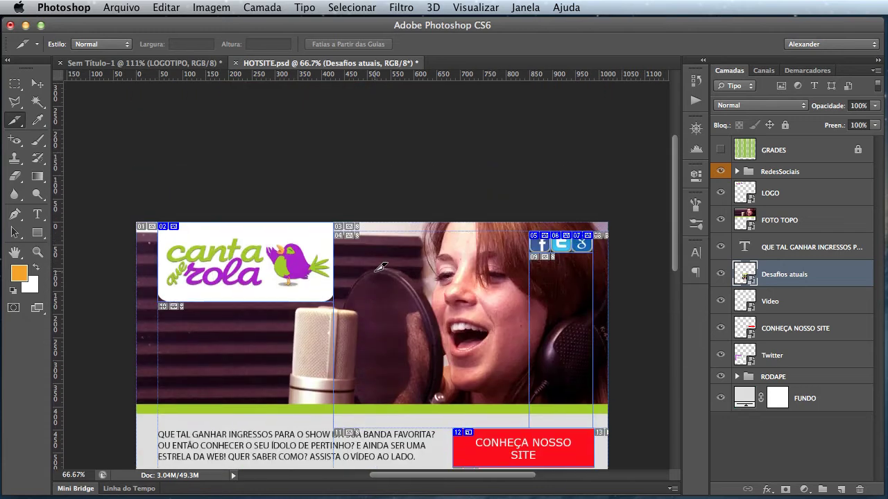
scroll(380, 266, down, 1)
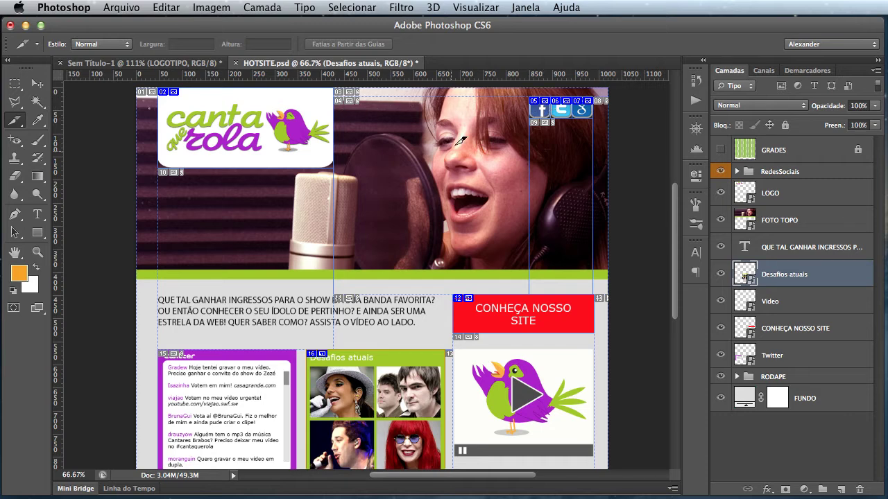
scroll(546, 146, left, 1)
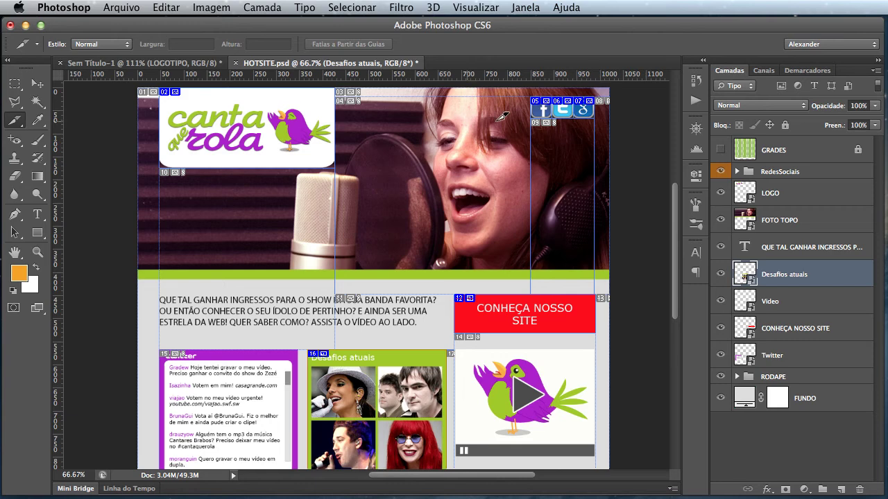
click(721, 220)
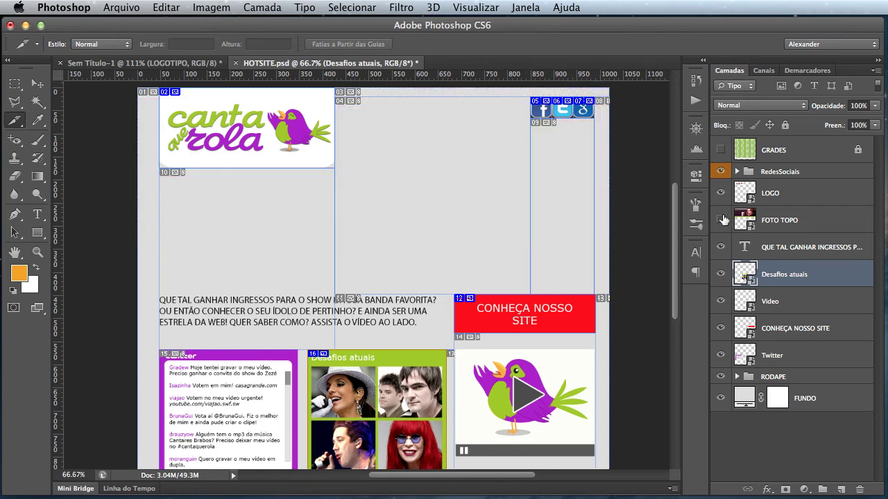
click(721, 399)
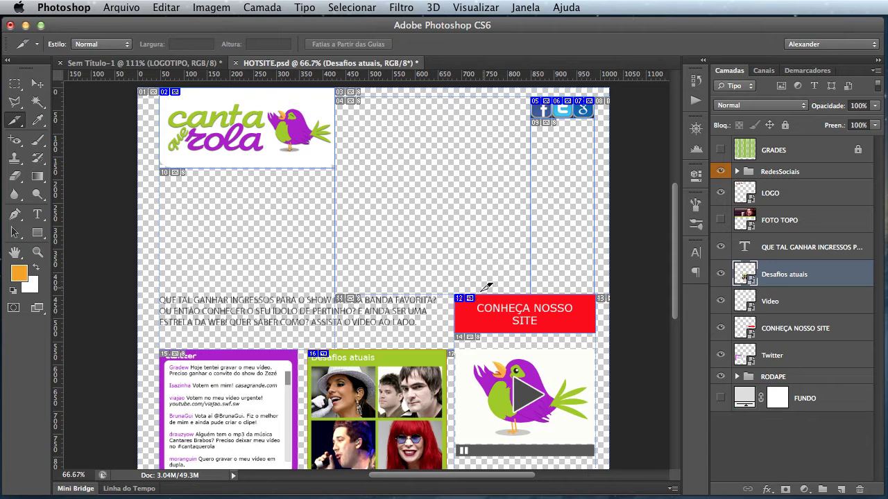
Open the sliced layout in Save for Web and set slice 01 beside the logo to PNG-24.
click(118, 7)
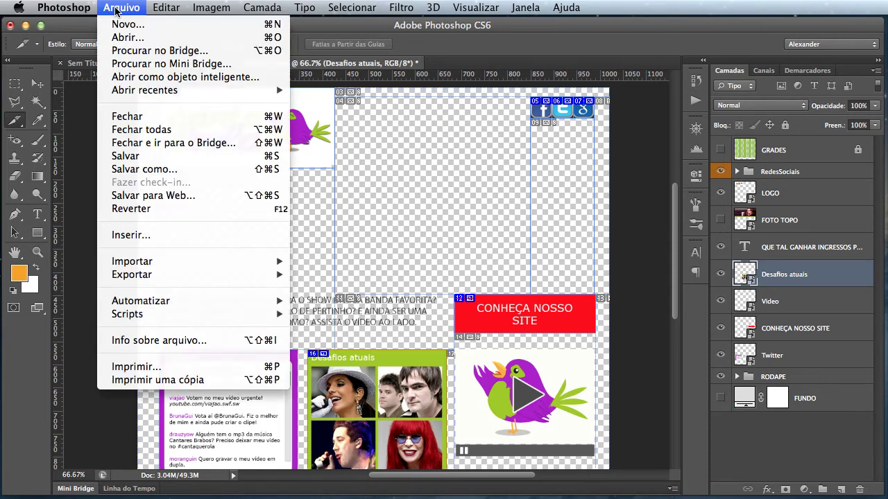
click(129, 196)
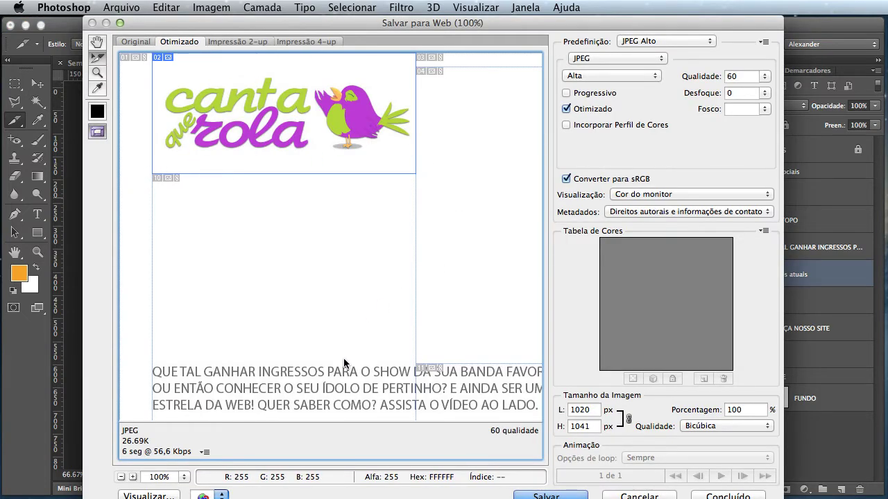
click(150, 64)
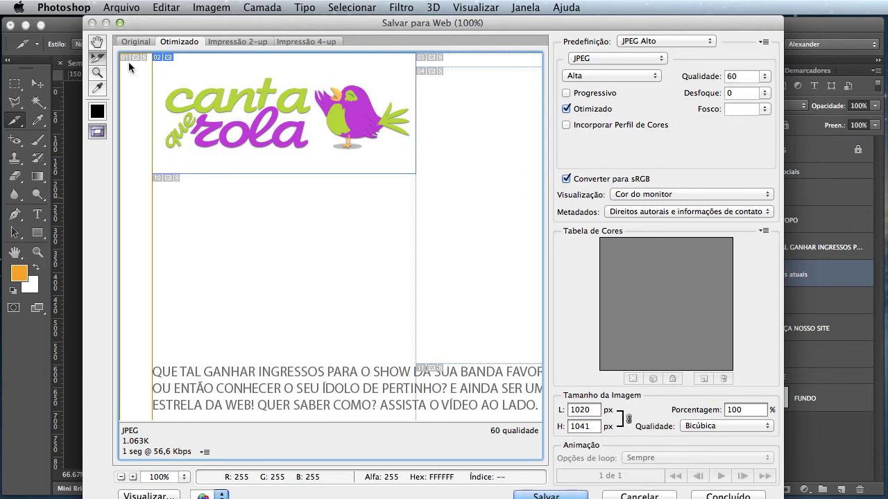
click(603, 59)
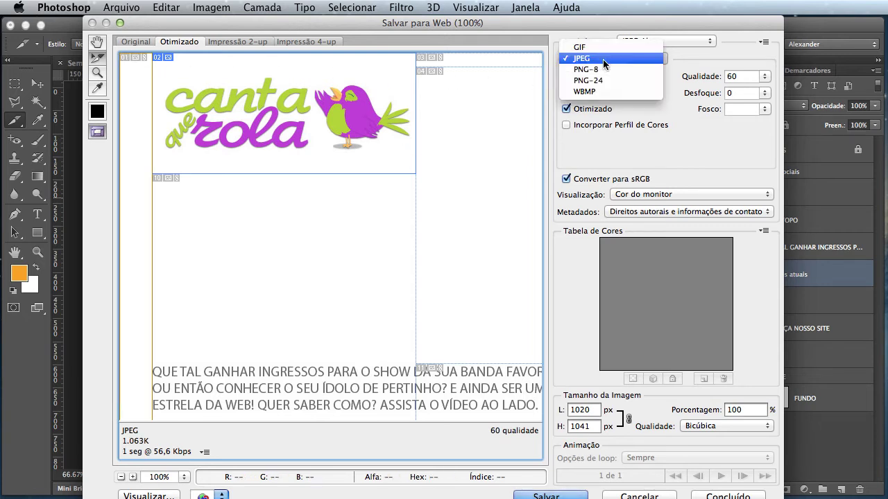
click(588, 80)
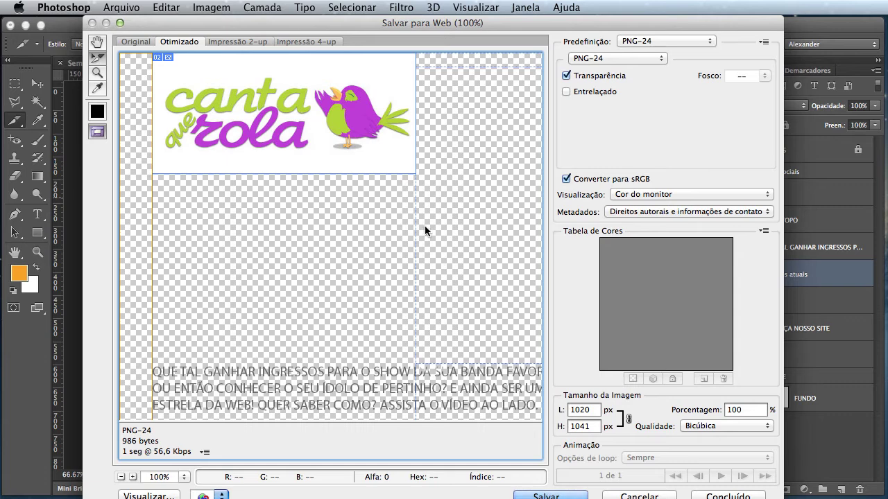
Set the logo slice to PNG-24 and keep its name logotipo in the slice options.
click(340, 109)
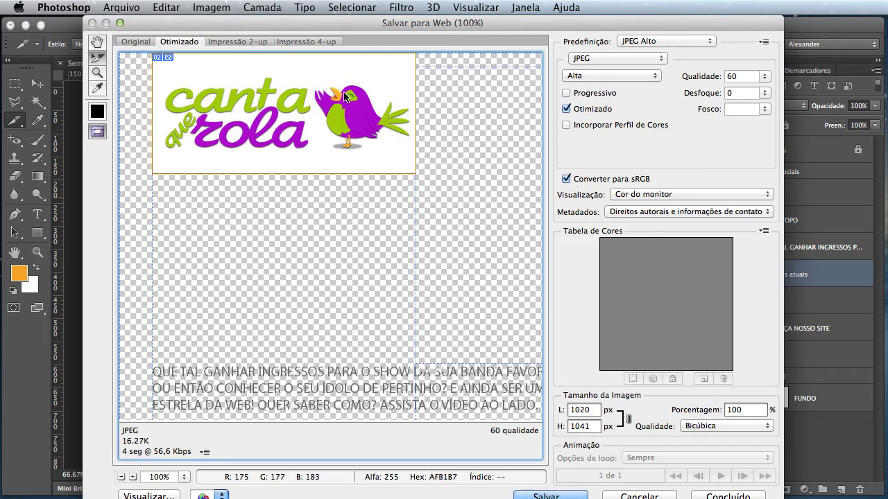
click(581, 59)
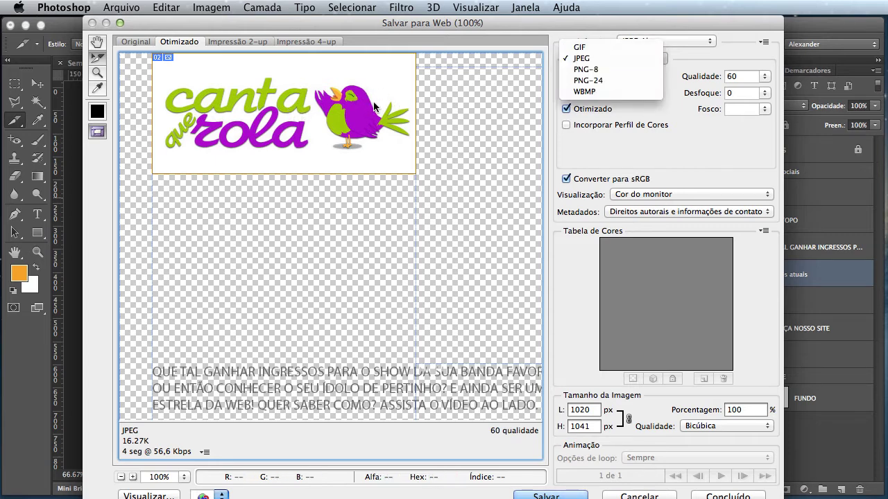
click(590, 82)
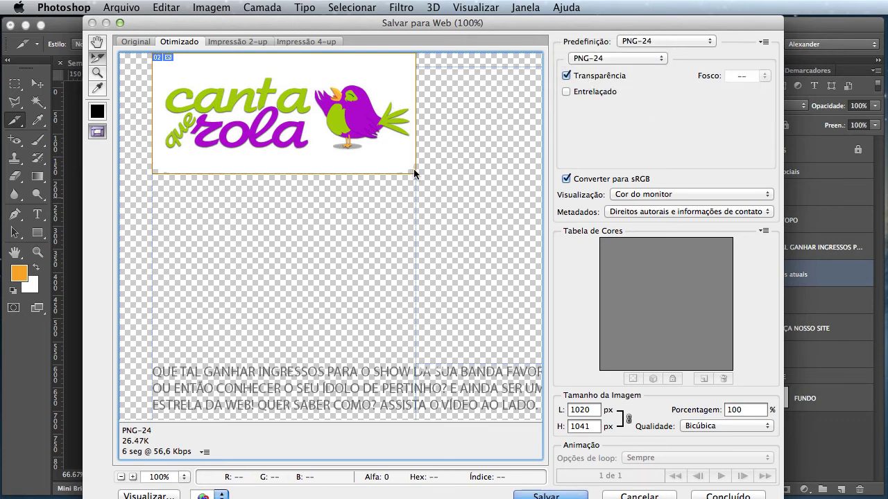
double_click(296, 109)
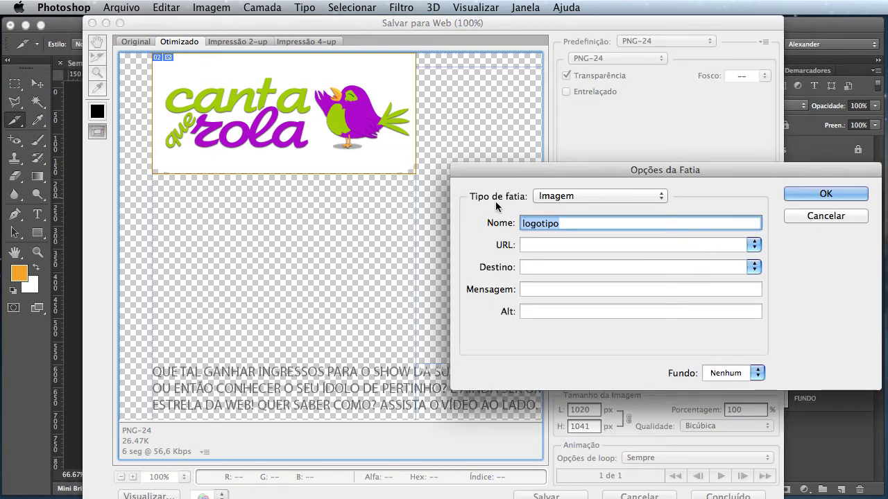
drag(551, 168, 507, 140)
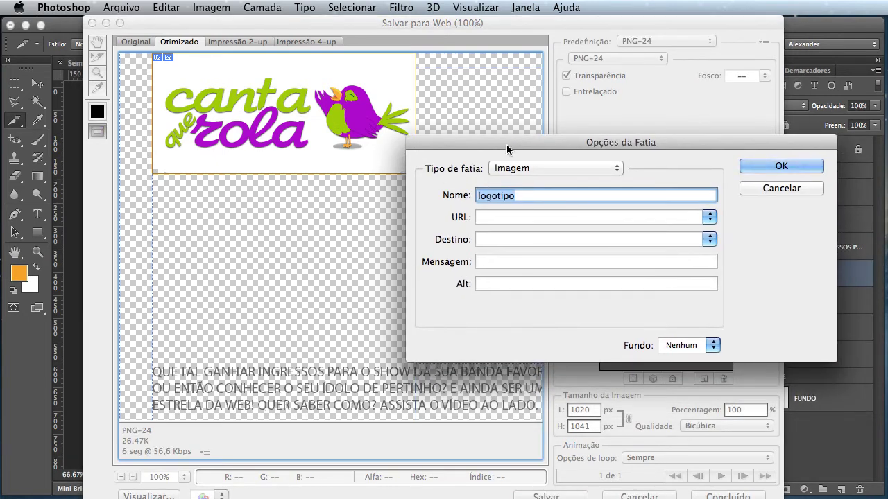
click(763, 166)
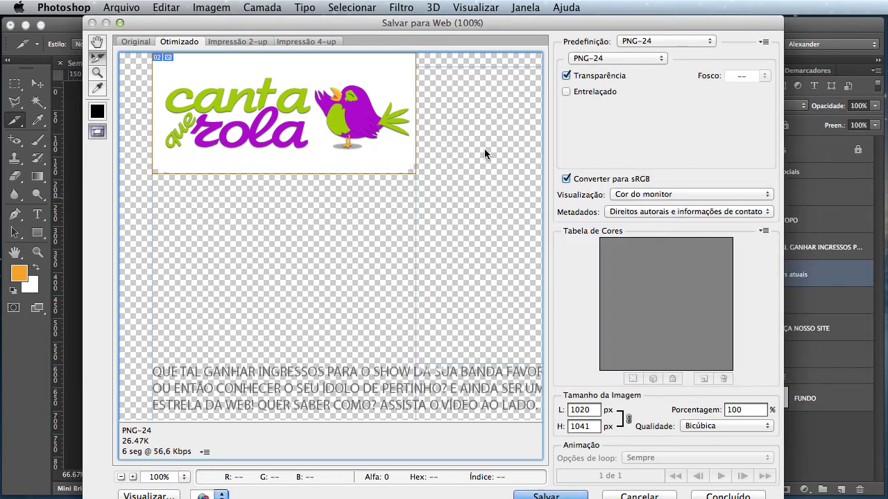
Name the Facebook icon slice face in its slice options.
drag(489, 140, 311, 165)
drag(400, 133, 313, 166)
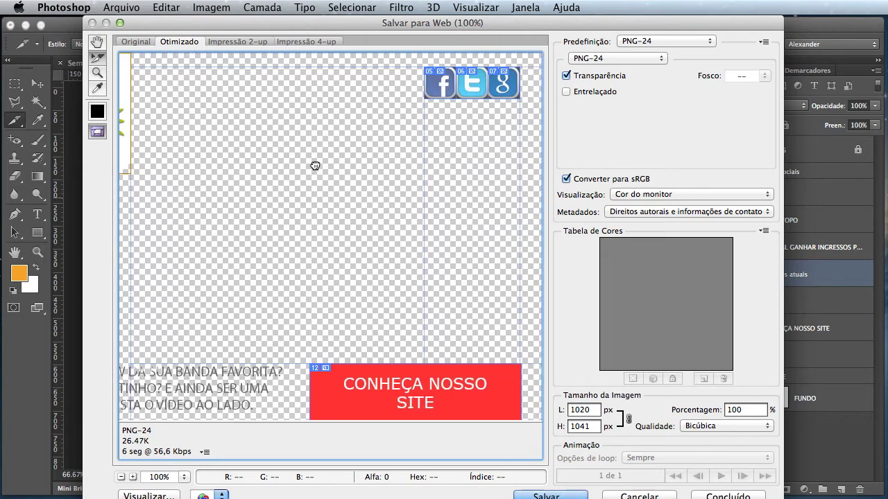
click(439, 91)
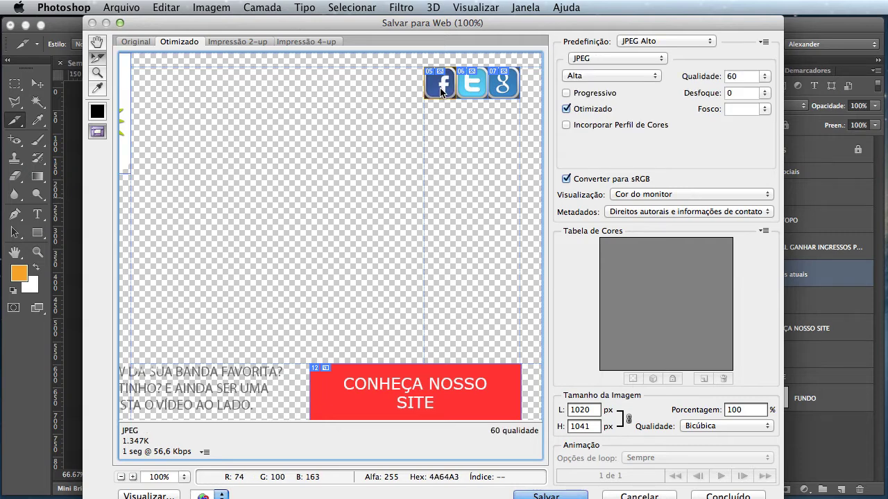
double_click(438, 91)
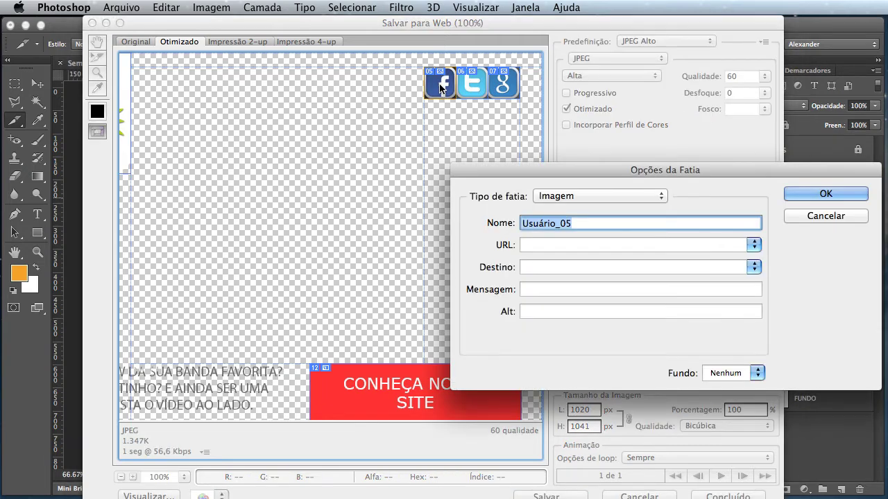
text(face)
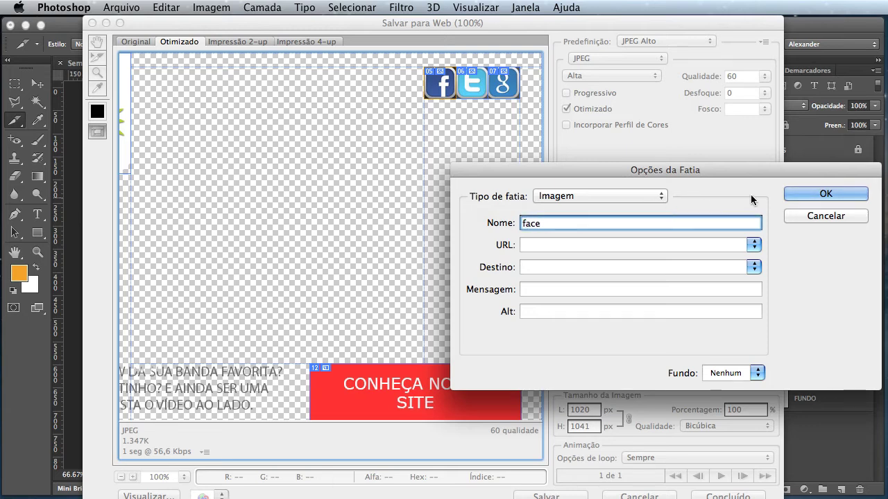
click(797, 194)
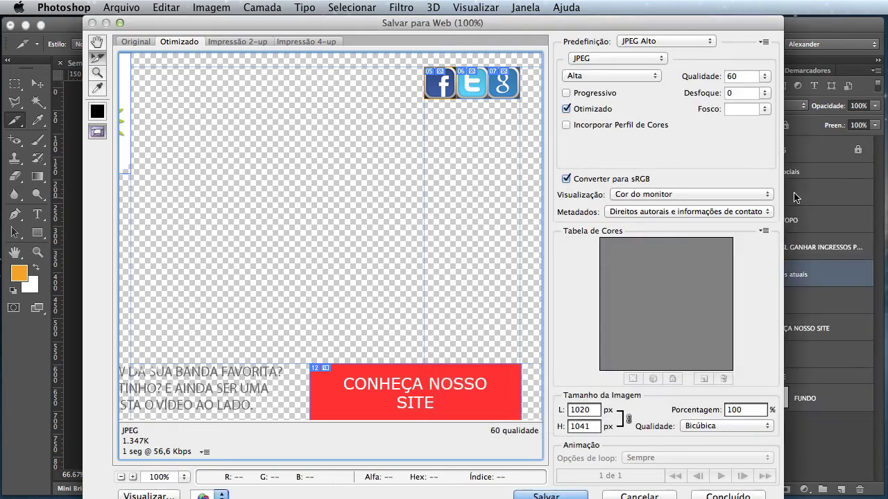
Name the Twitter icon slice tw and the Google icon slice google.
double_click(480, 94)
key(BackSpace)
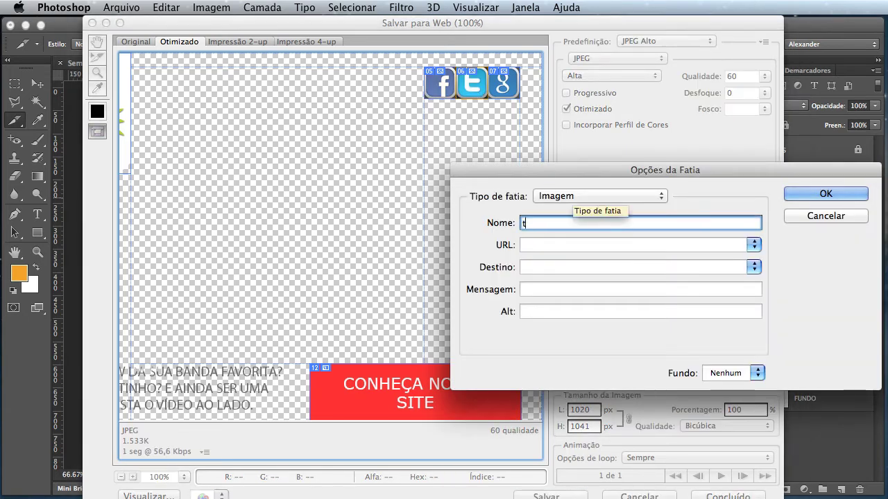
text(tw)
click(798, 196)
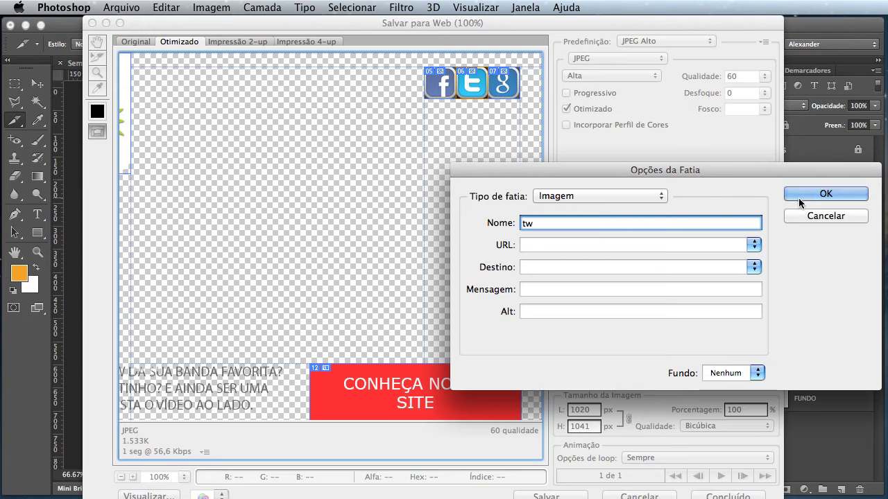
double_click(509, 92)
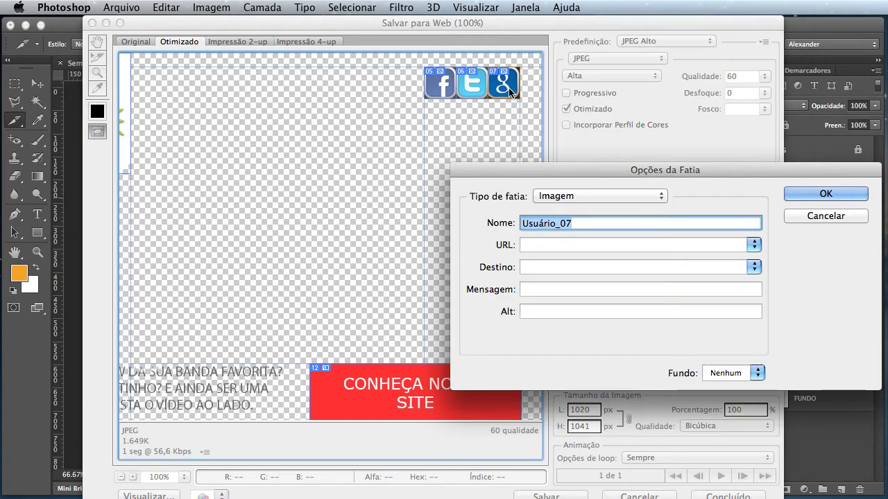
text(google)
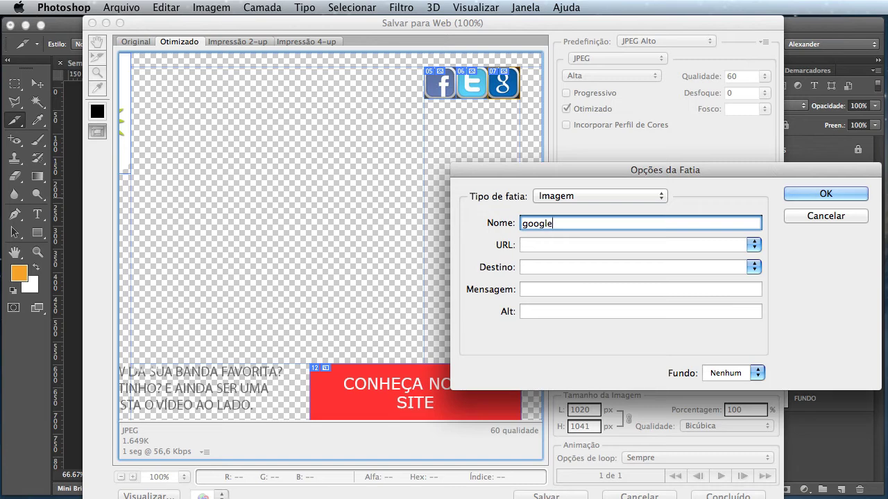
click(803, 194)
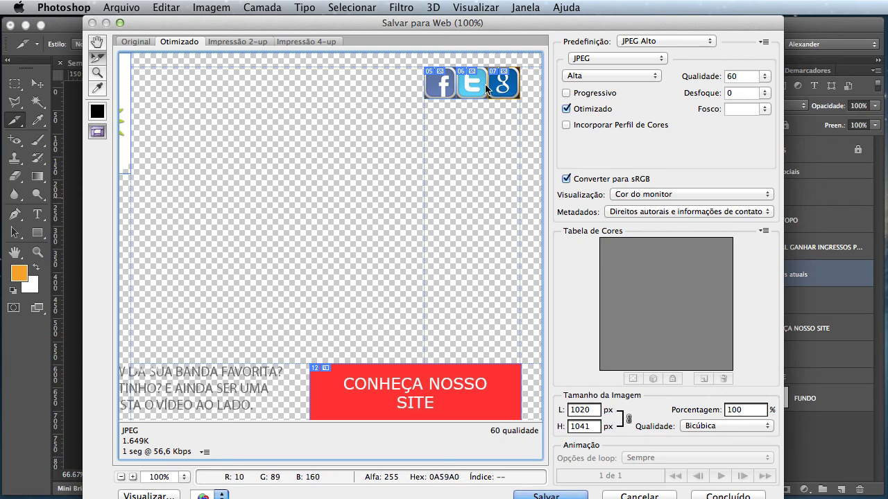
Select the Facebook, Twitter and Google icon slices together and set their format to PNG-24.
shift+click(447, 88)
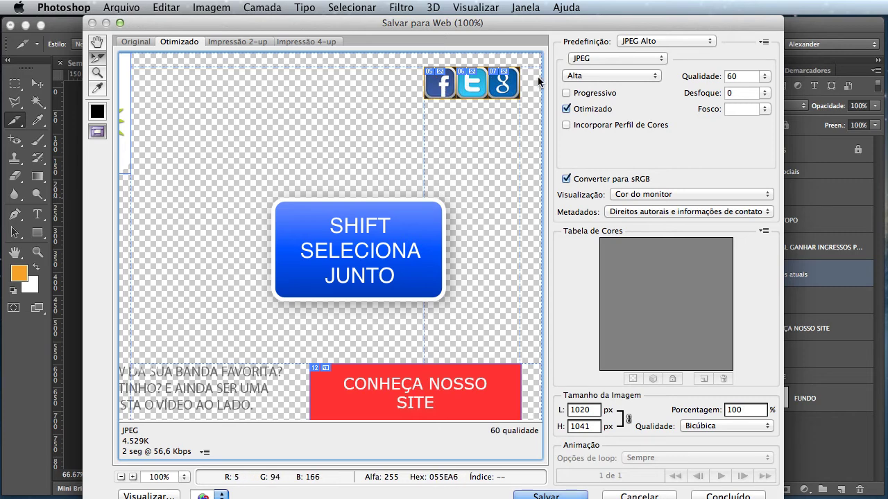
click(584, 61)
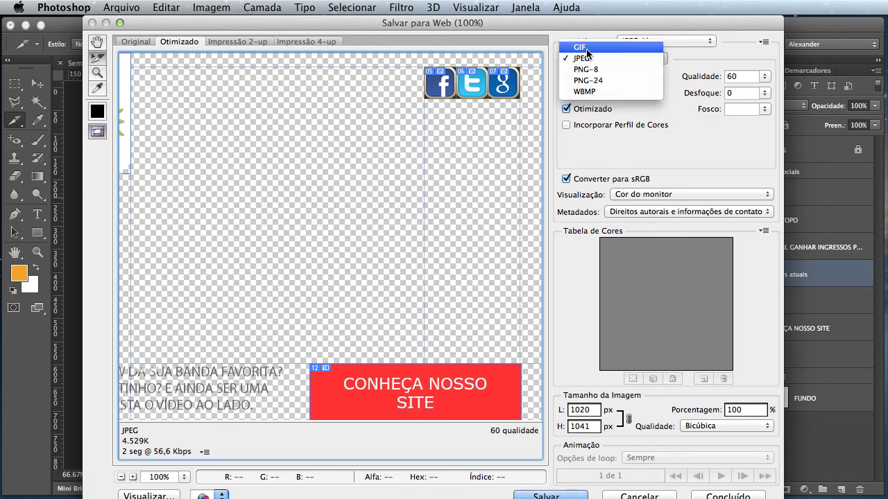
click(587, 49)
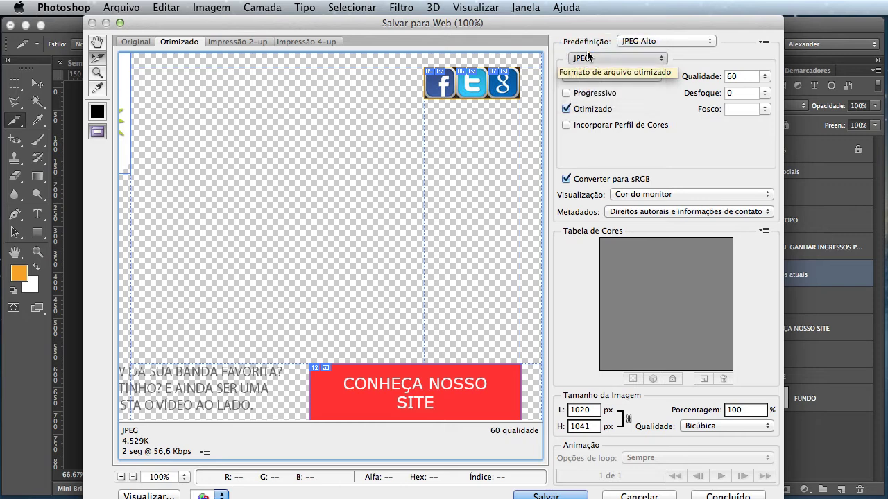
click(587, 62)
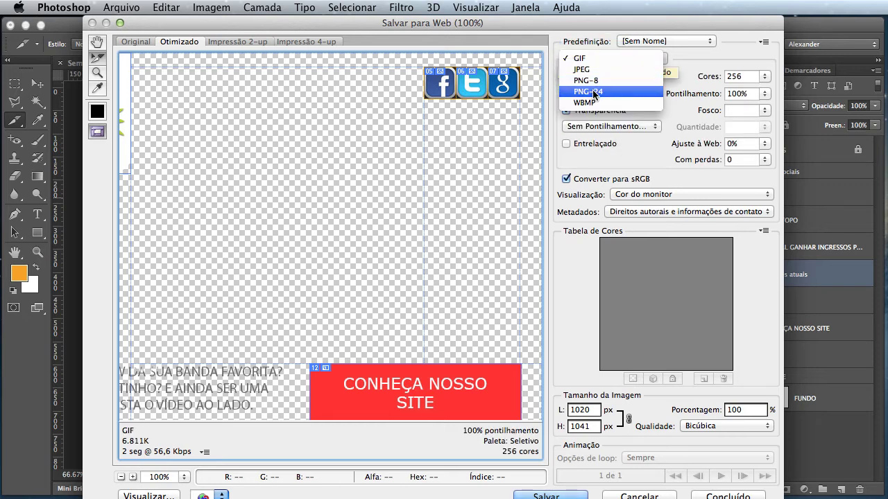
click(594, 91)
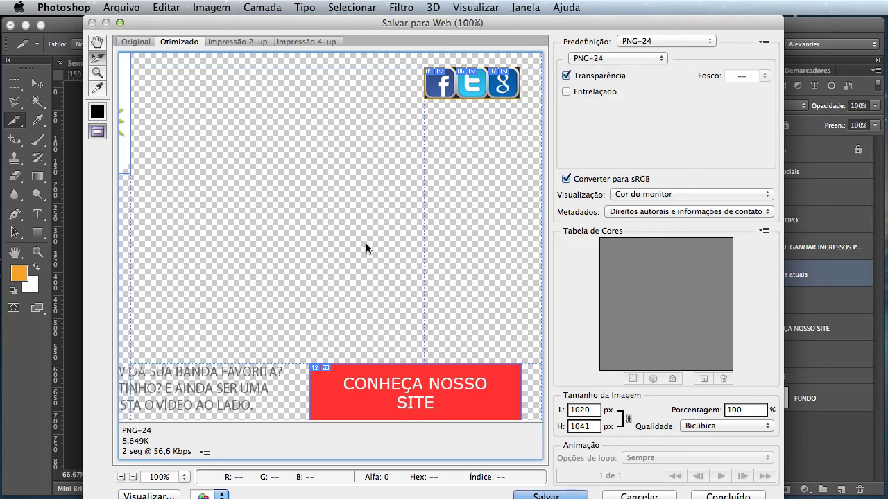
Name the red CONHEÇA NOSSO SITE slice aviso in its slice options.
drag(366, 243, 371, 134)
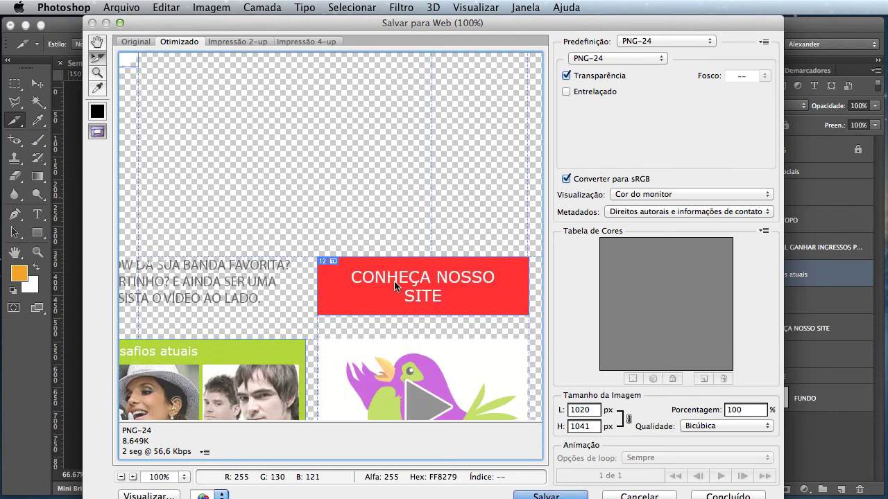
click(466, 280)
double_click(466, 280)
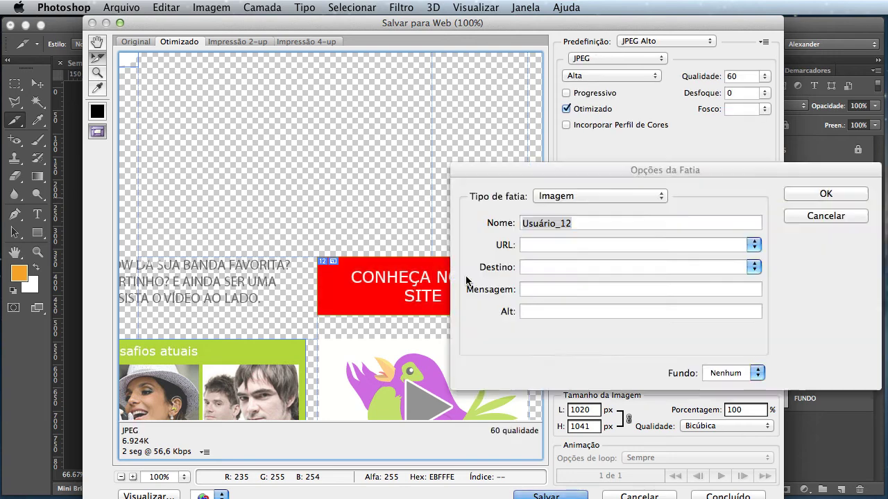
text(aviso)
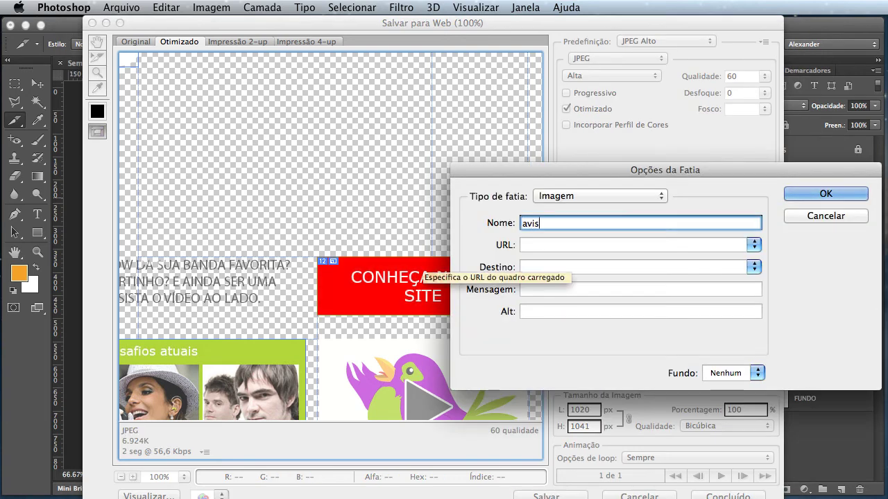
click(791, 198)
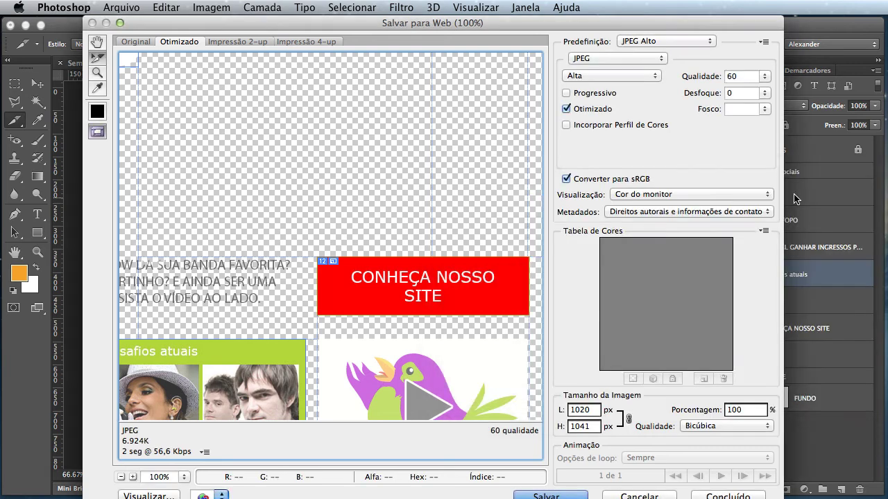
Set the red CONHEÇA NOSSO SITE slice's format to GIF.
click(570, 59)
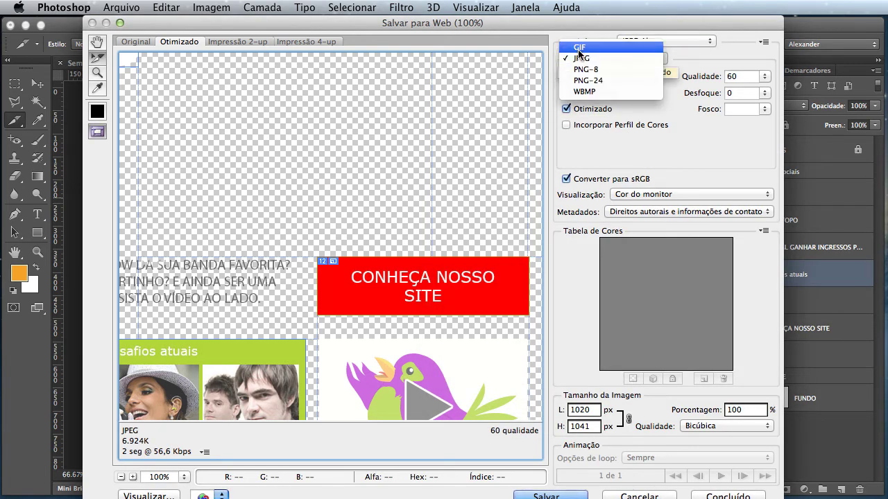
click(444, 276)
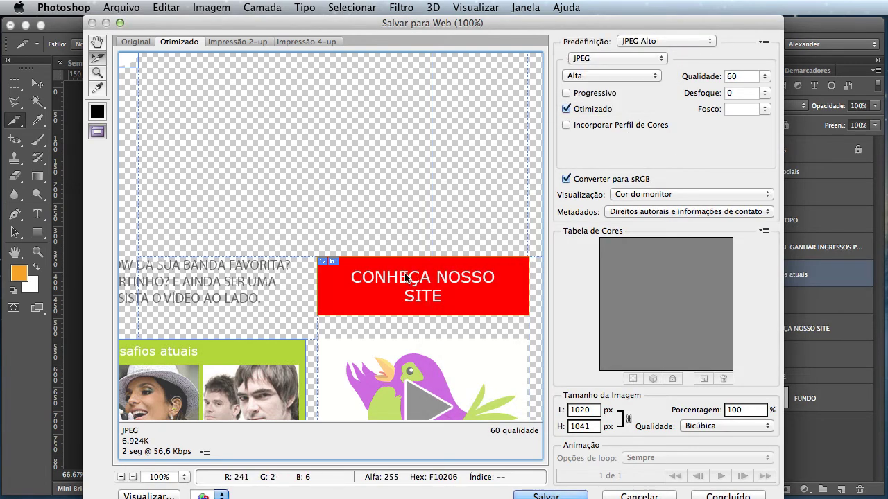
click(598, 60)
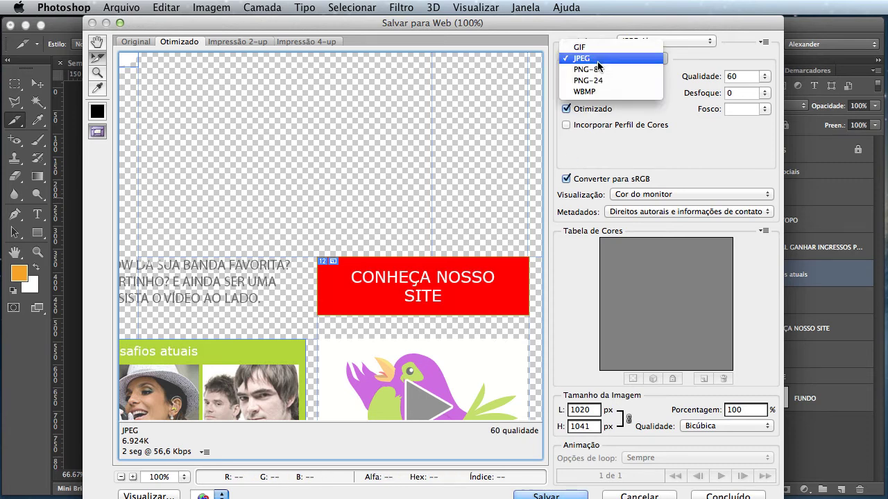
click(598, 47)
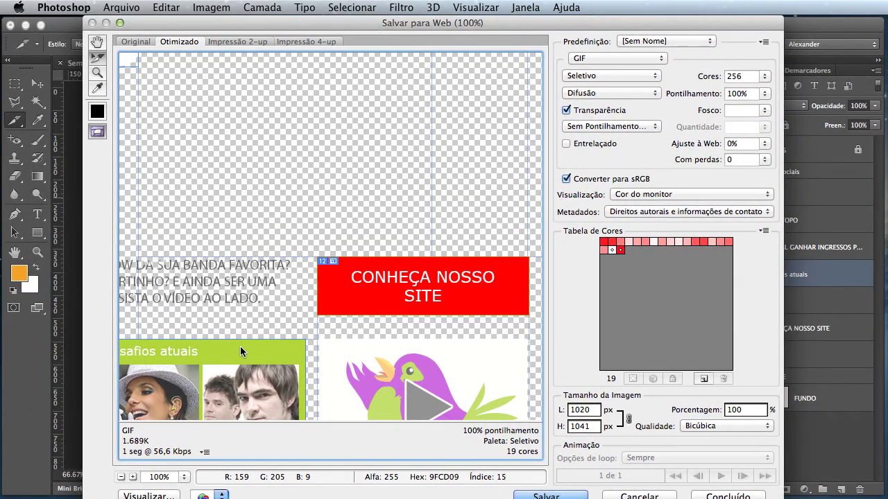
Select the Desafios atuais slice and try JPEG at Máxima quality on it.
drag(233, 335, 318, 179)
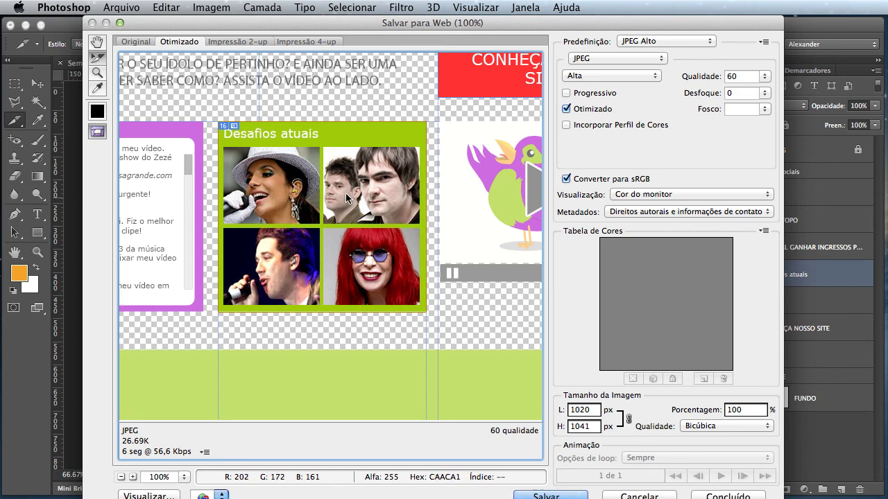
click(589, 62)
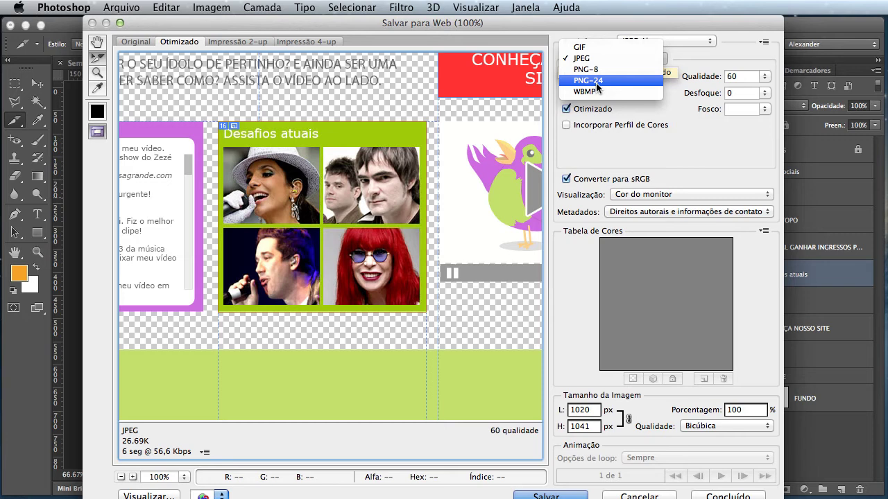
click(581, 59)
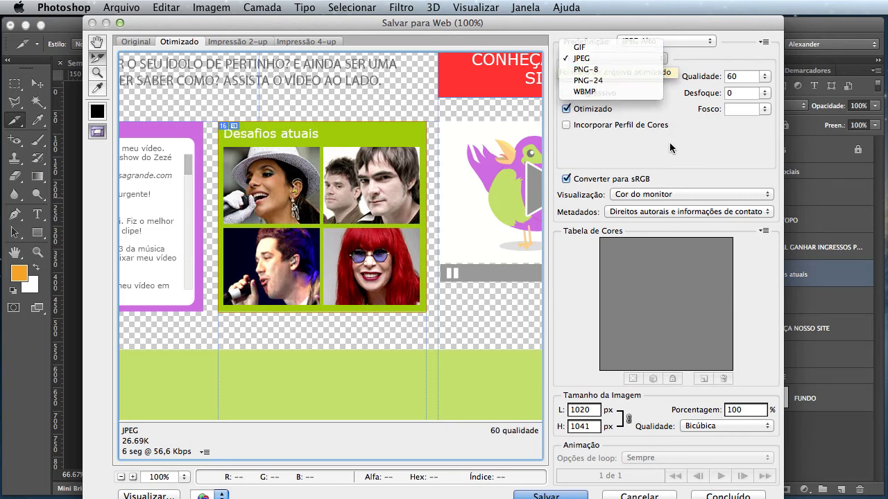
click(583, 77)
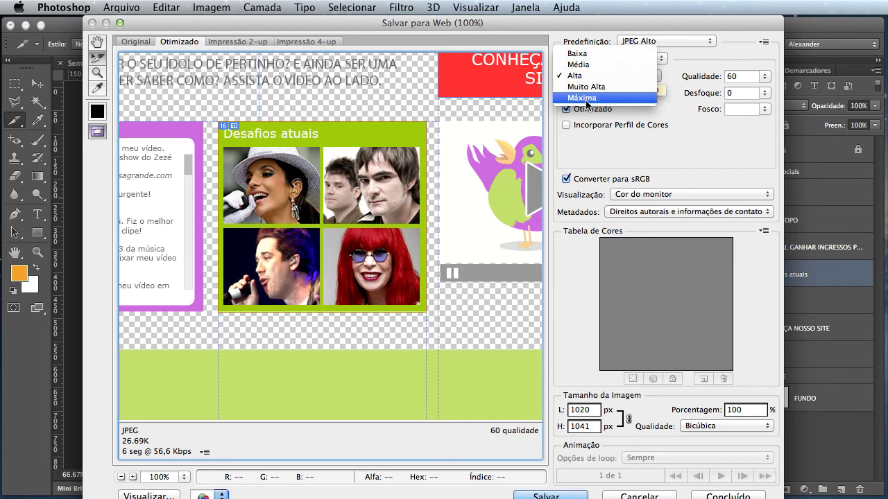
click(587, 99)
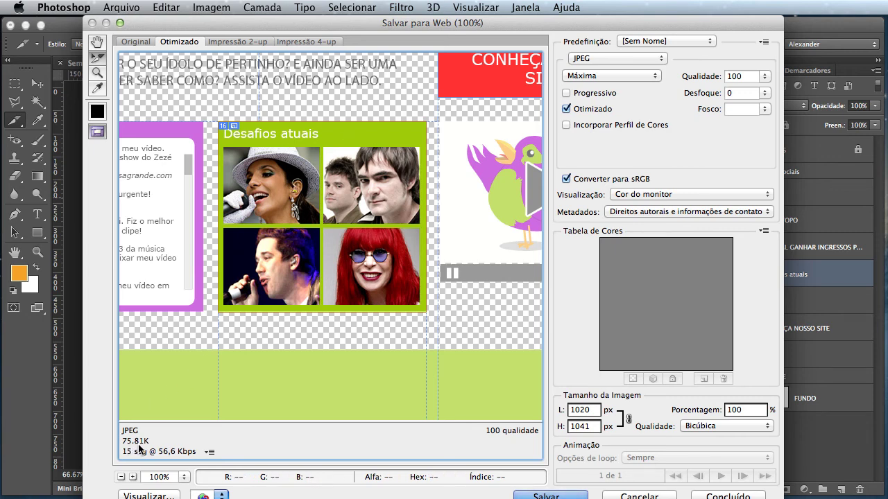
Name the Desafios atuais slice desafios in its slice options.
double_click(298, 217)
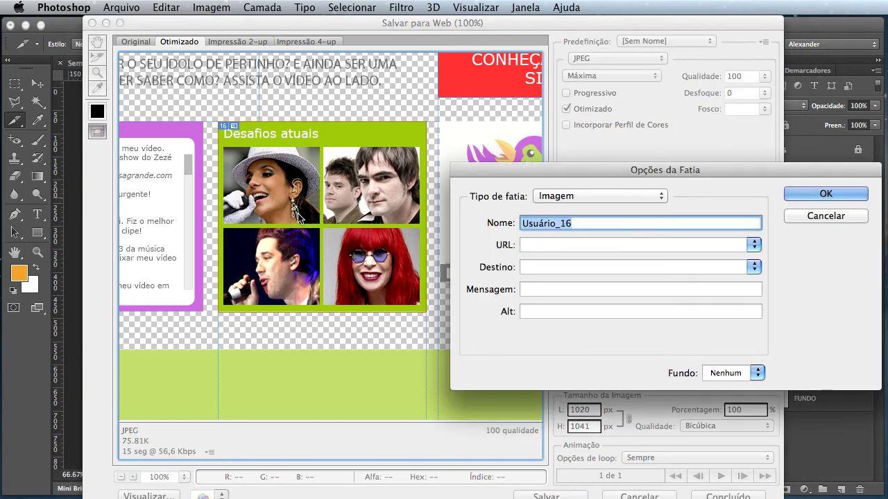
text(de)
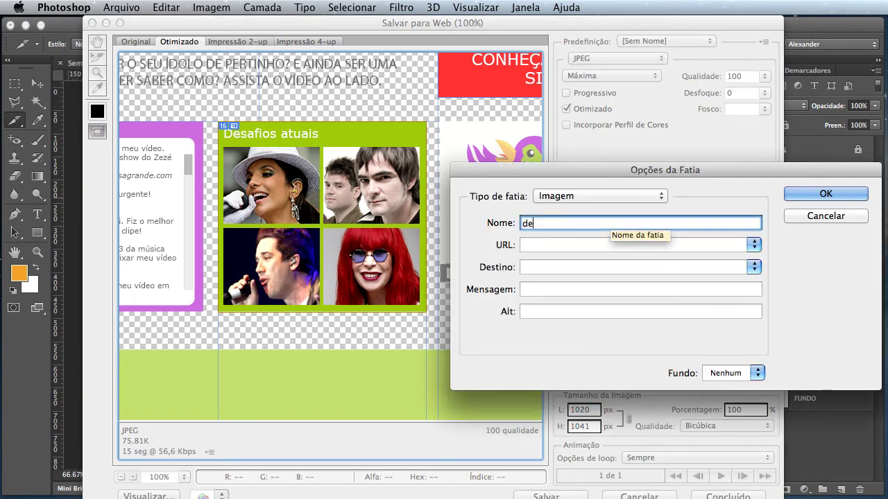
text(safios)
click(797, 193)
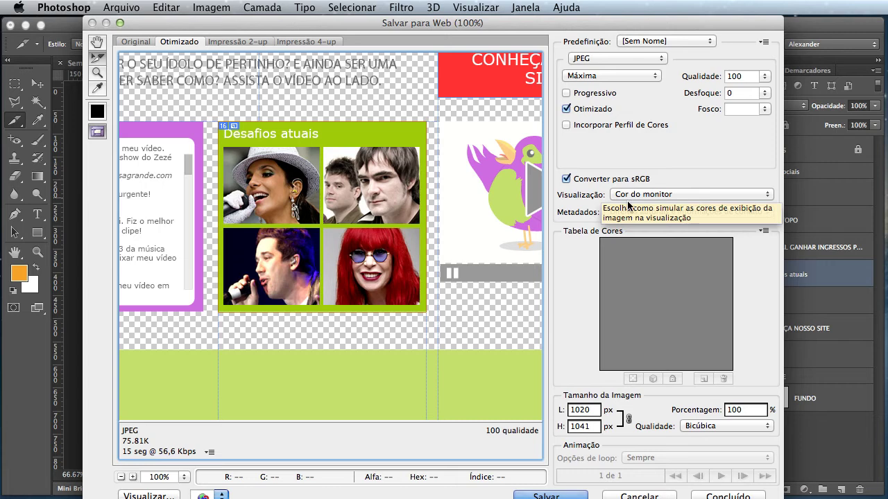
Set the Desafios atuais slice's JPEG quality to Alta, try Baixa for comparison, and return it to Alta.
click(593, 75)
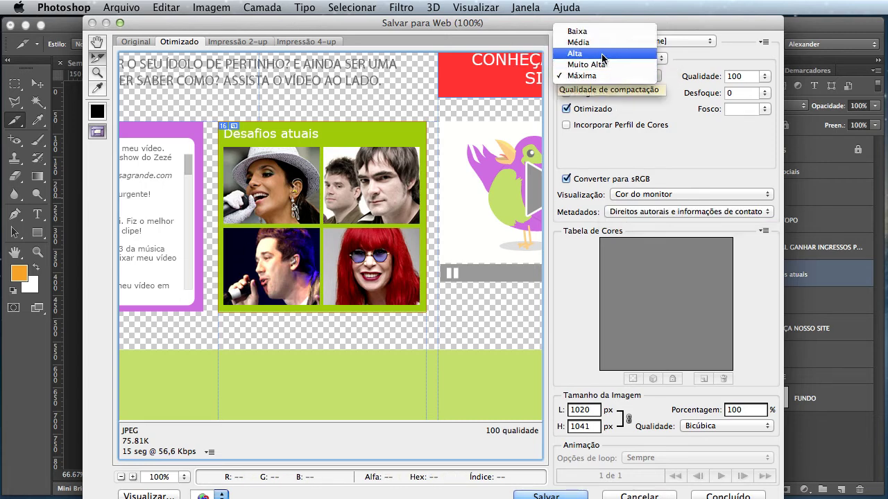
click(602, 54)
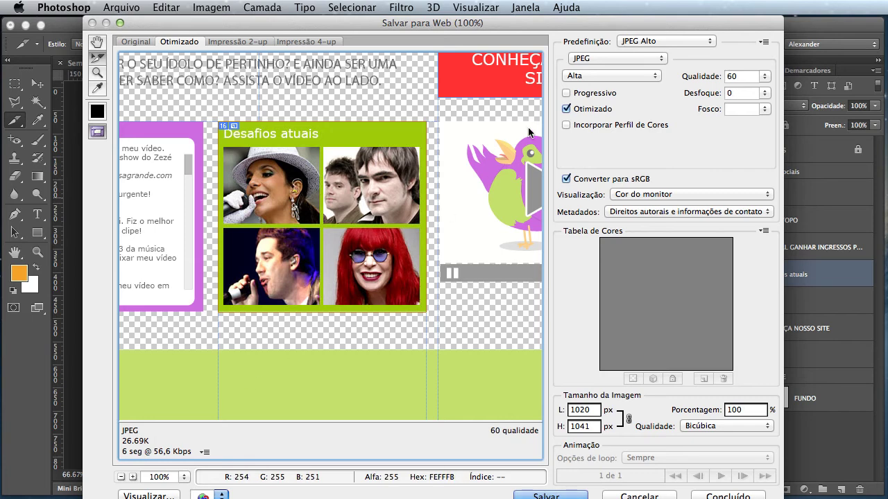
click(609, 77)
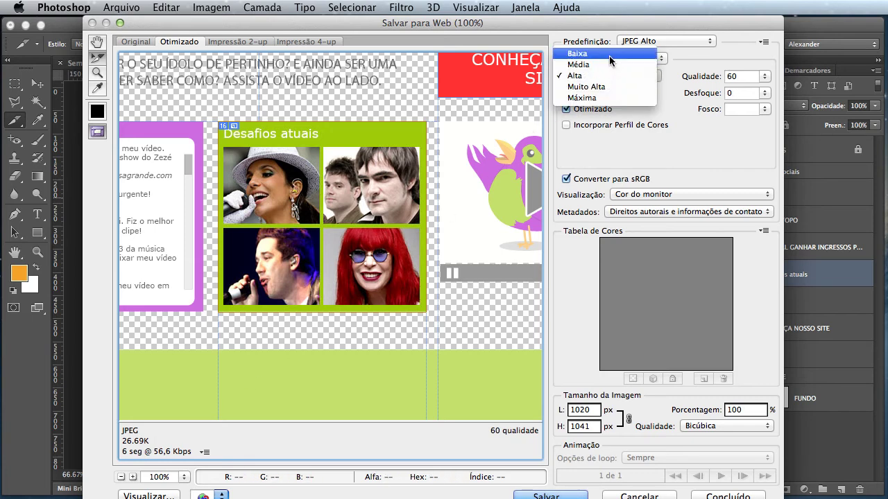
click(609, 55)
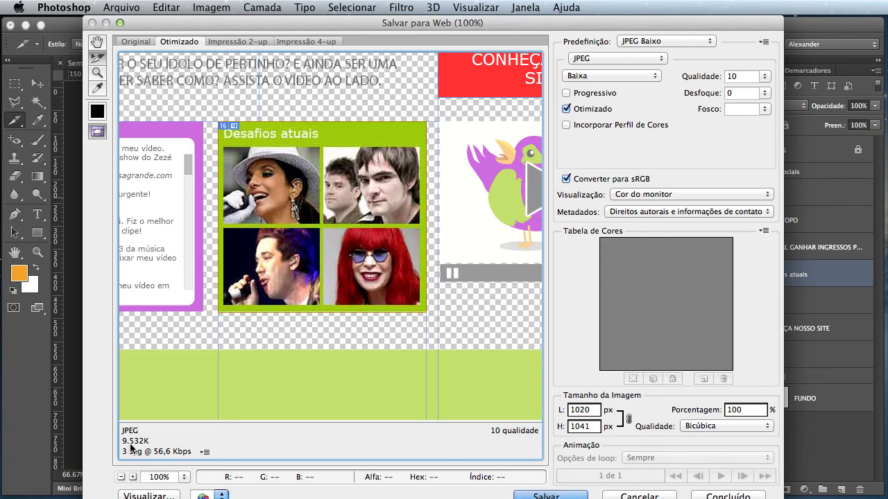
click(604, 77)
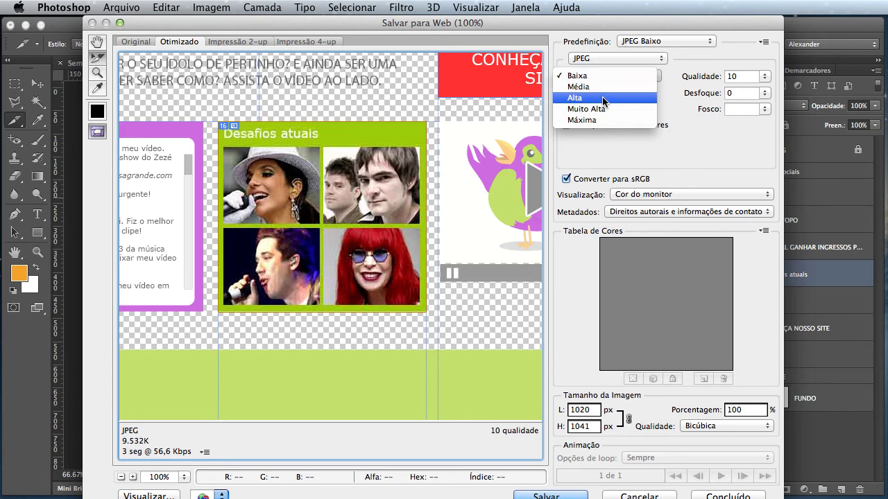
click(608, 97)
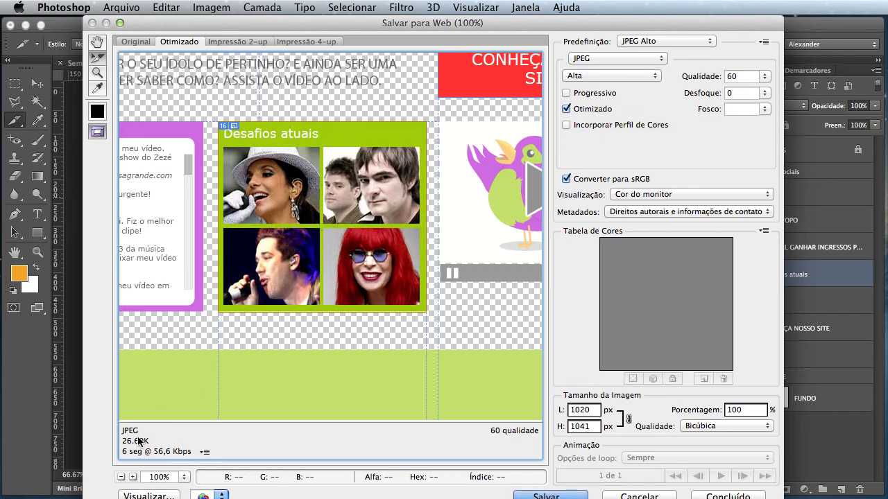
Try PNG-24 on the Desafios atuais slice and switch it back to JPEG.
click(600, 60)
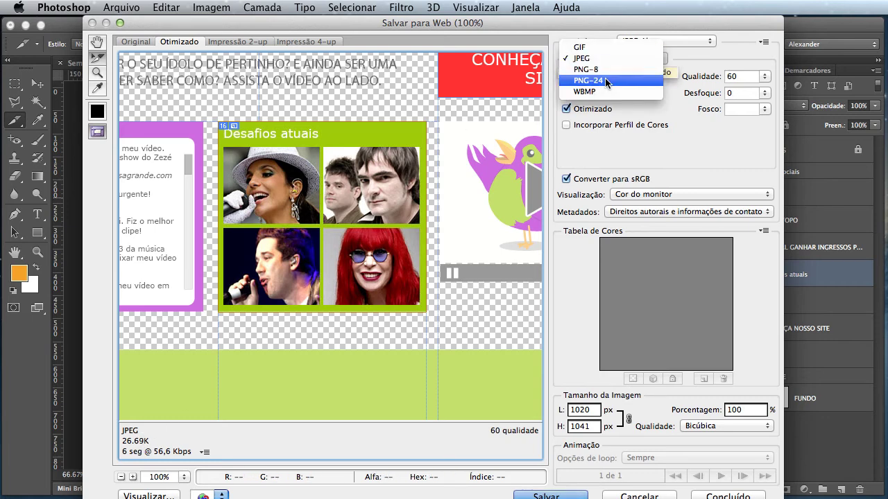
click(606, 81)
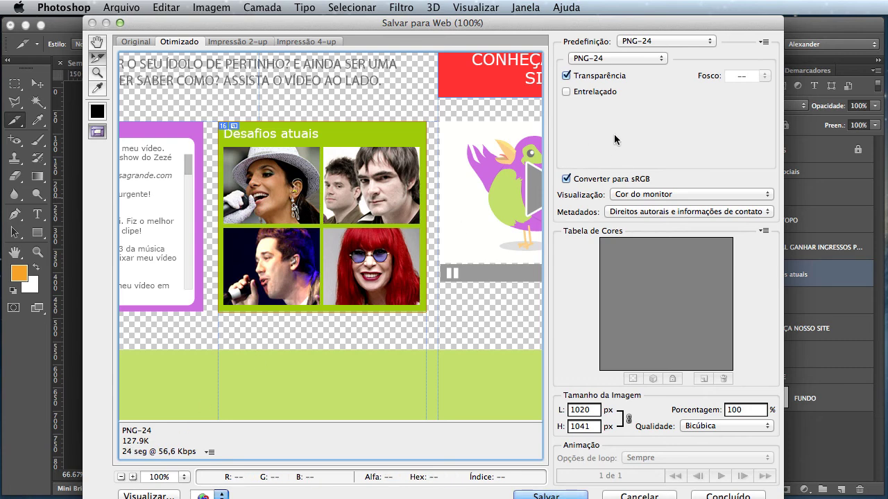
click(619, 60)
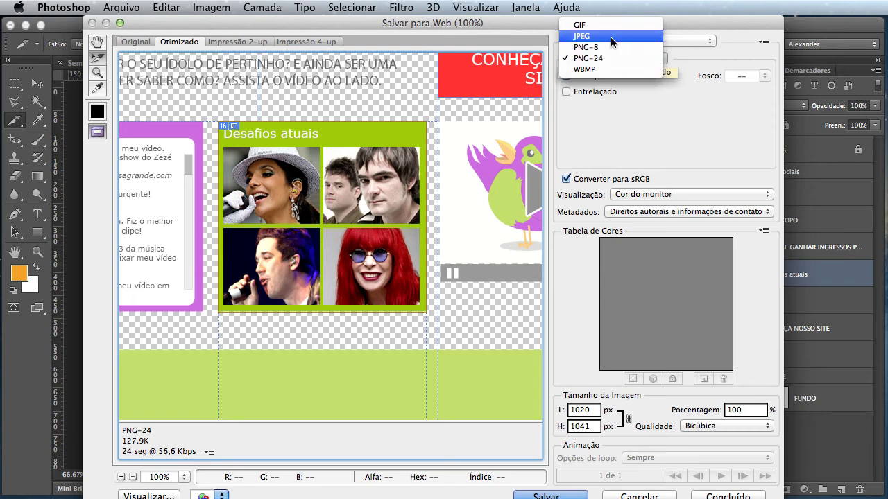
click(610, 37)
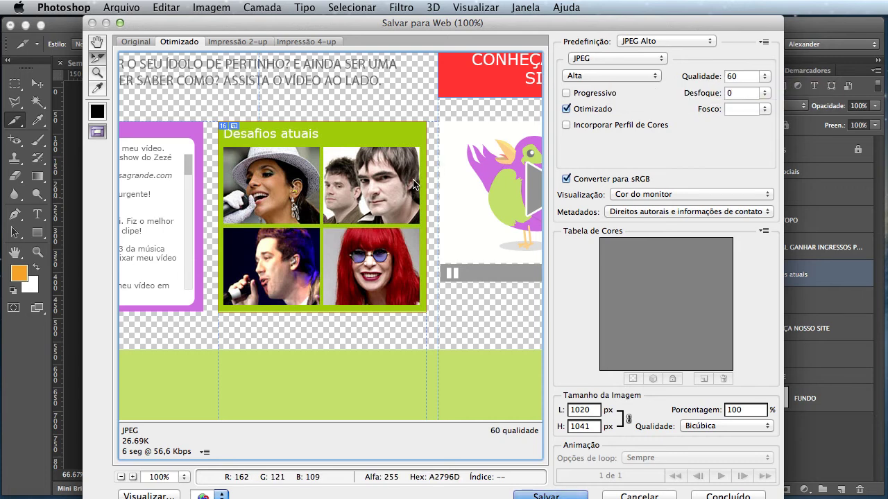
Start saving the optimized slices and choose the SITE_ALEX folder on the Desktop as the destination.
scroll(413, 180, right, 2)
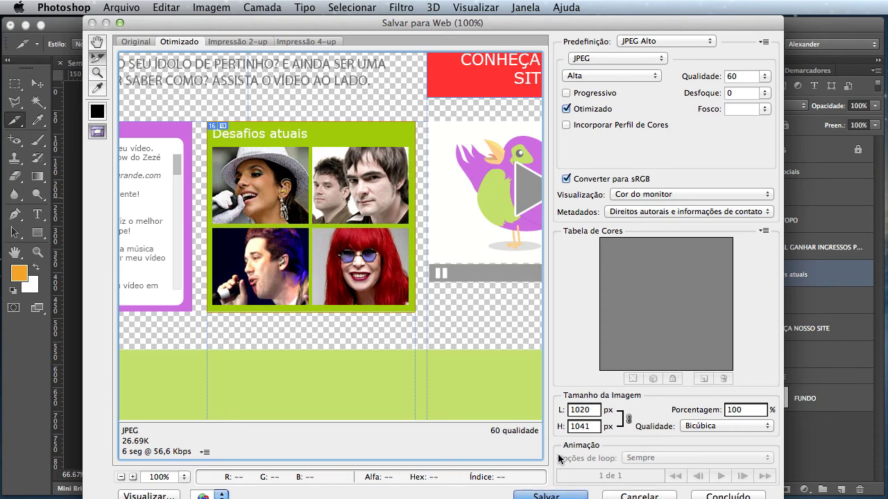
click(547, 495)
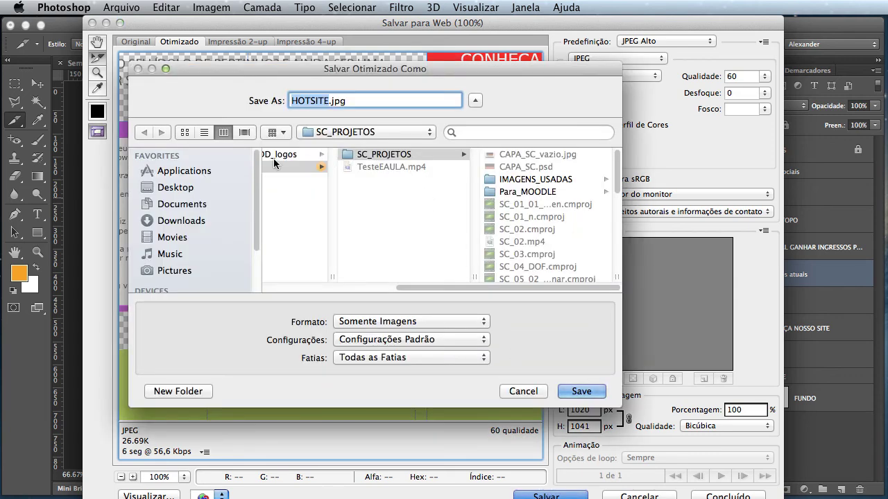
click(195, 188)
click(357, 167)
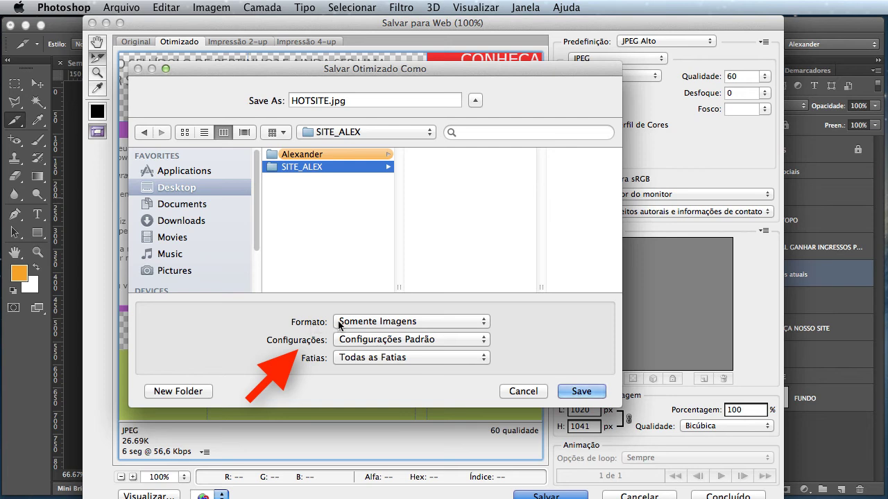
Keep the format at Somente Imagens, set the slices to Todas as Fatias do Usuário, and save the export.
click(389, 324)
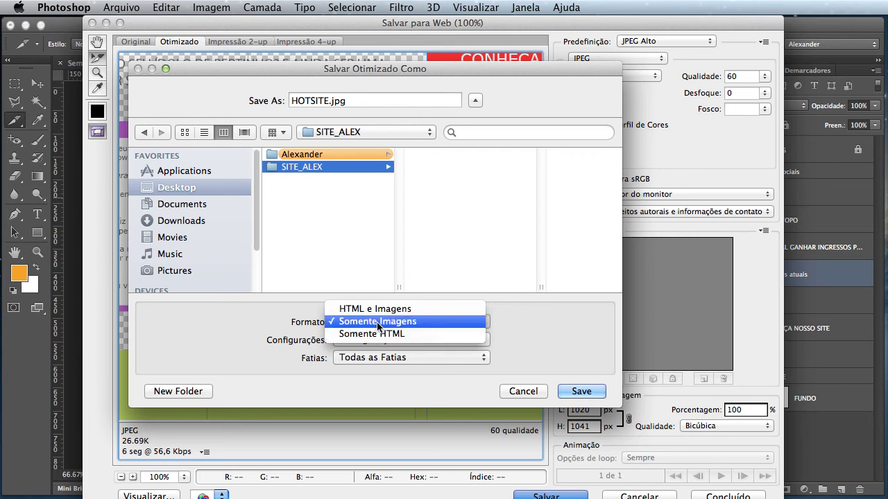
click(378, 322)
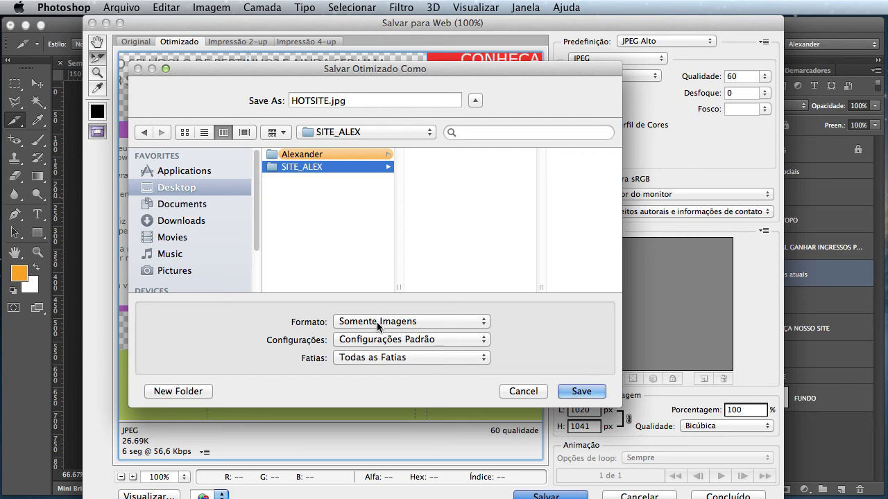
click(352, 357)
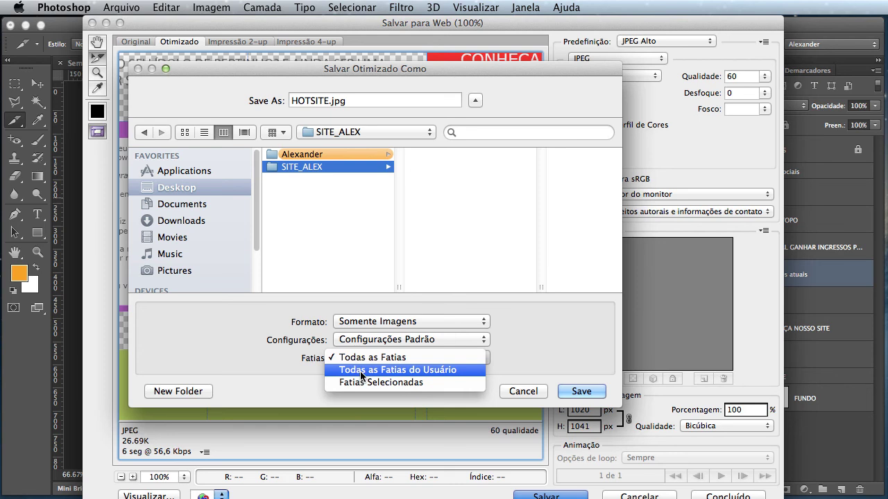
click(373, 370)
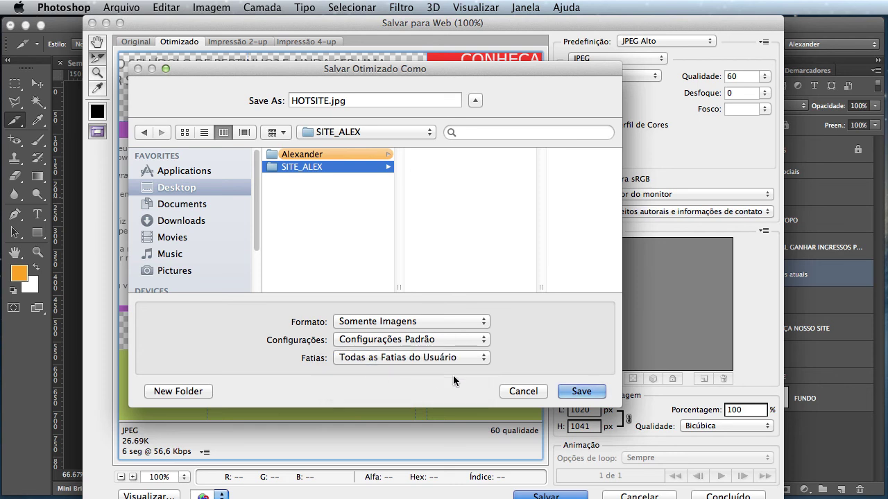
click(581, 392)
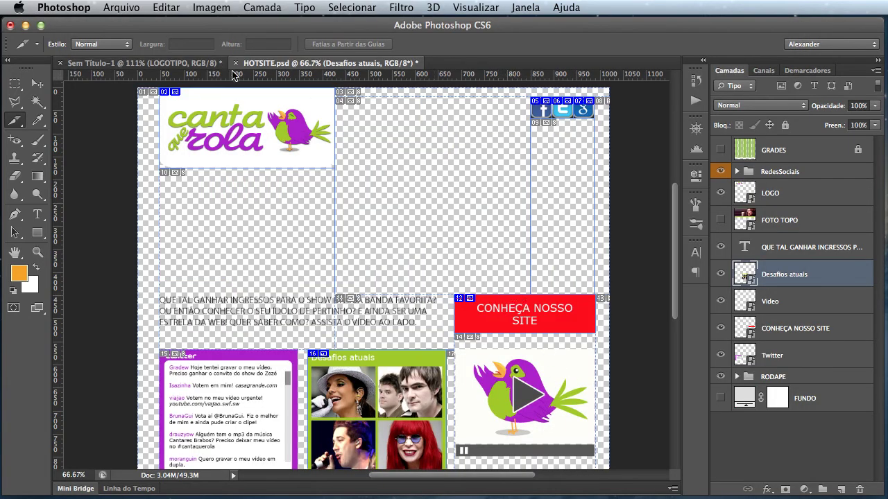
Minimize Photoshop and open the imagens folder inside SITE_ALEX from the desktop in Finder.
click(26, 26)
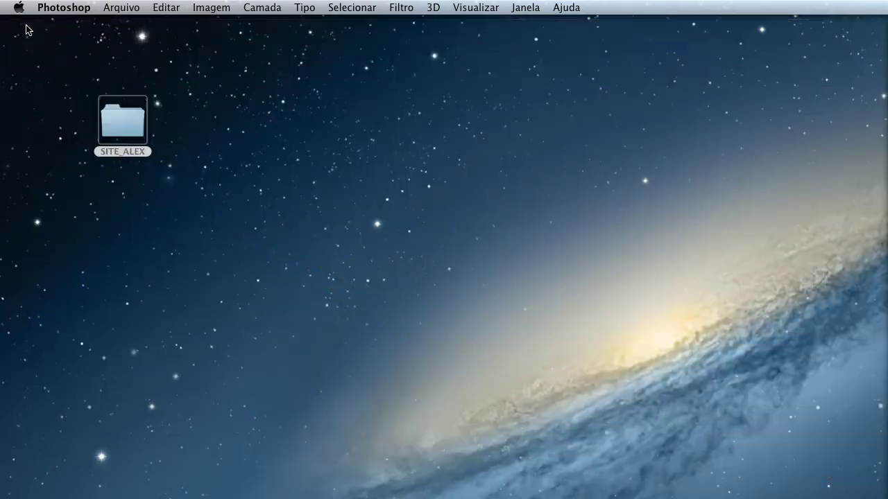
double_click(124, 119)
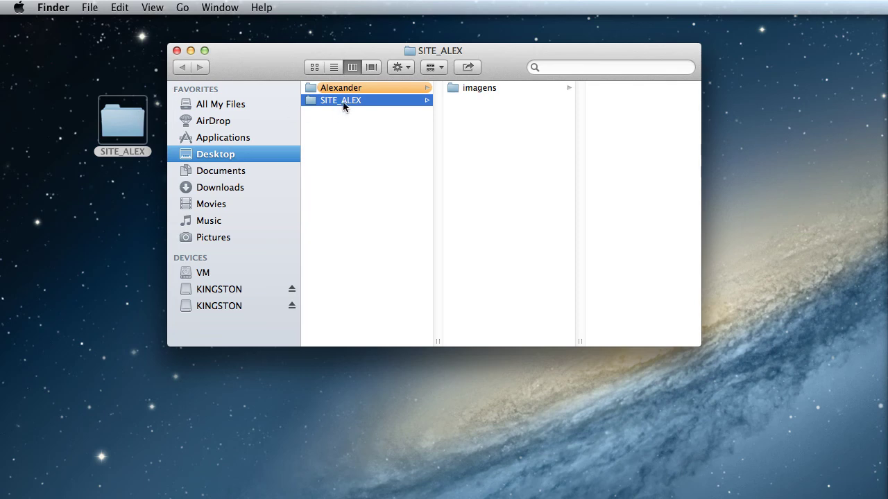
click(466, 88)
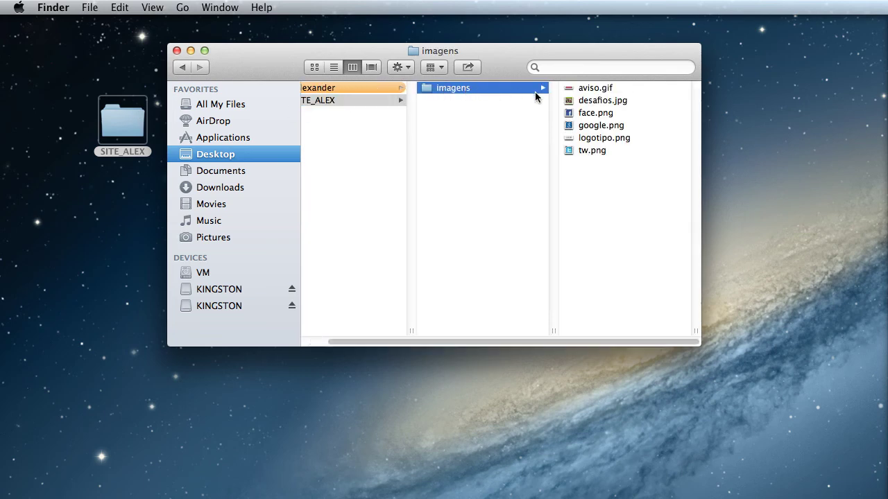
Preview aviso.gif, desafios.jpg, face.png, google.png, logotipo.png and tw.png one after another, and return to the imagens folder window.
double_click(602, 89)
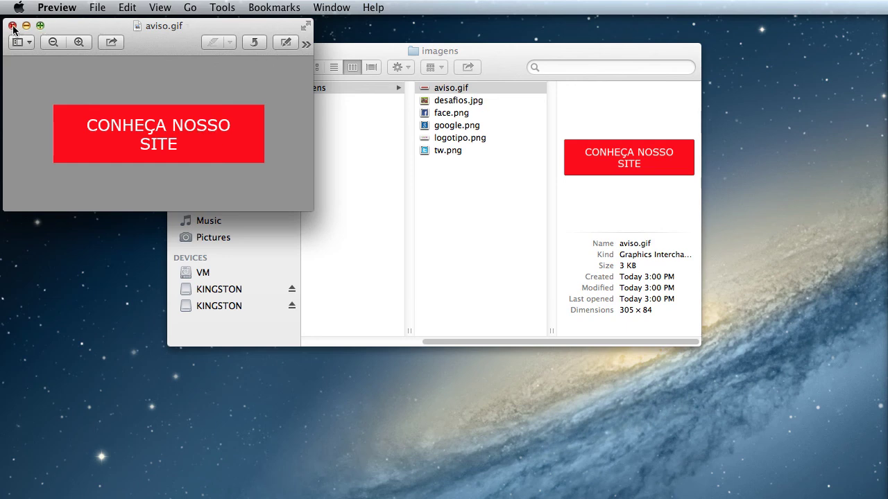
double_click(441, 100)
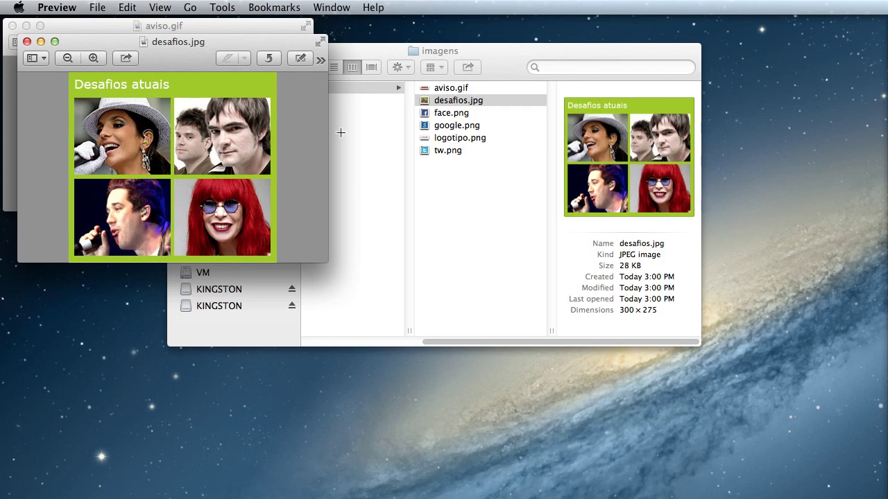
double_click(432, 112)
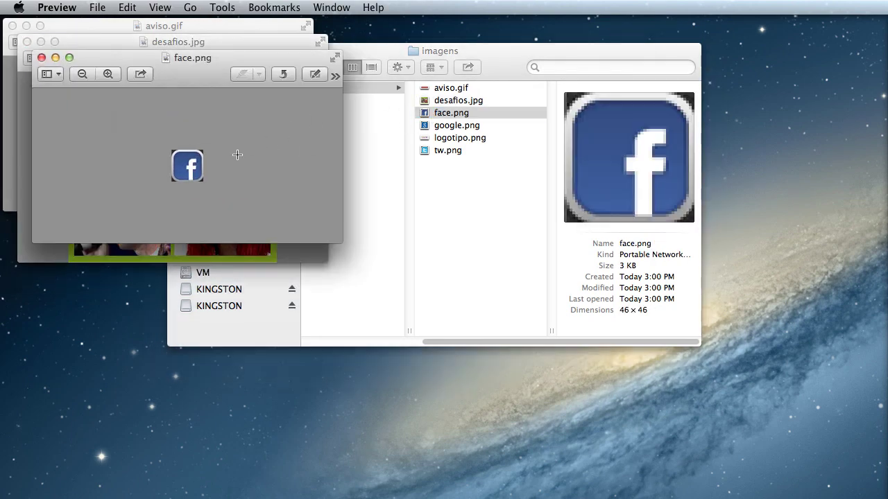
double_click(456, 127)
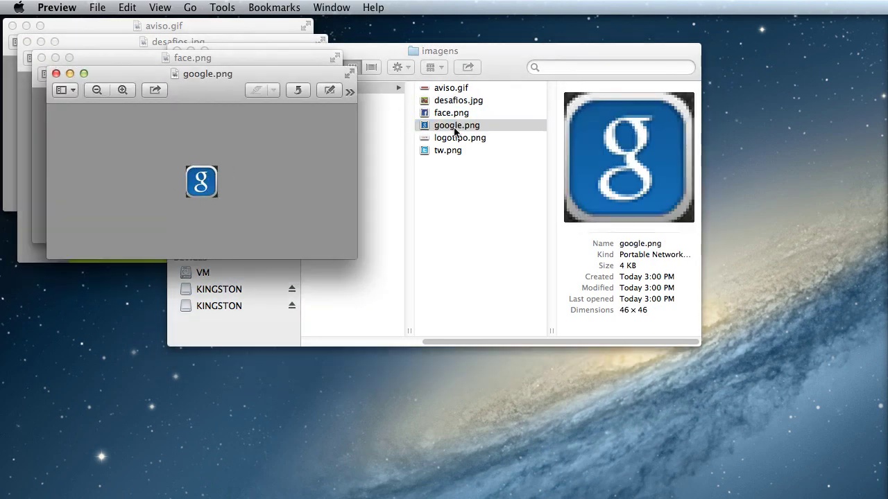
double_click(455, 139)
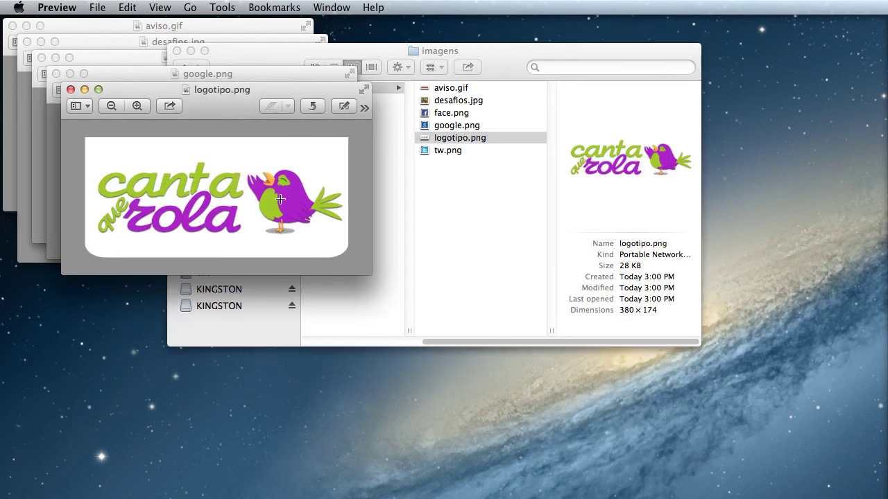
click(430, 152)
double_click(430, 152)
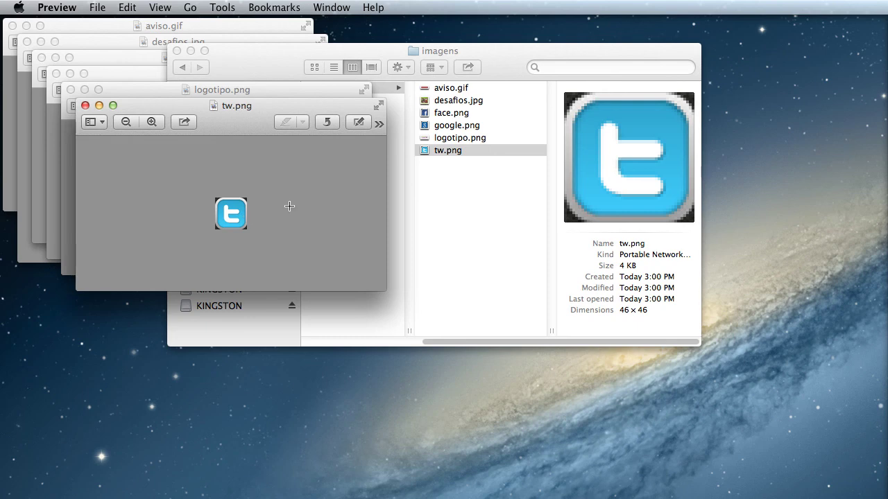
click(492, 50)
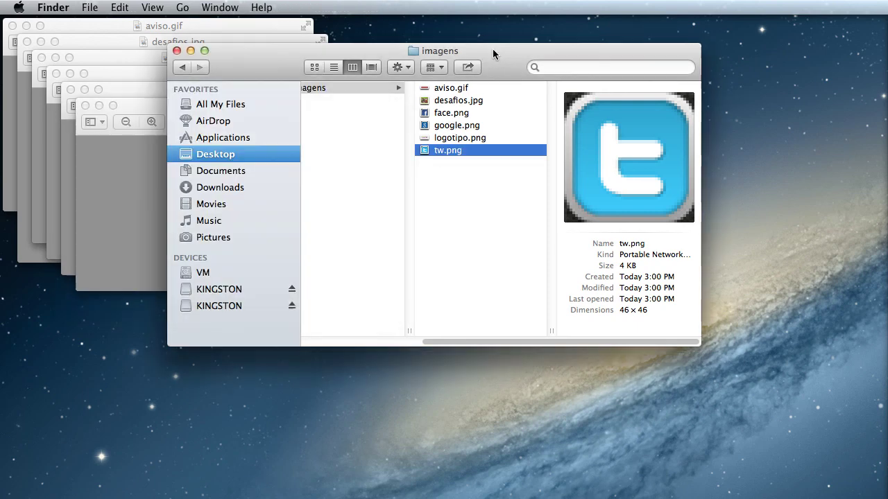
drag(493, 52, 454, 86)
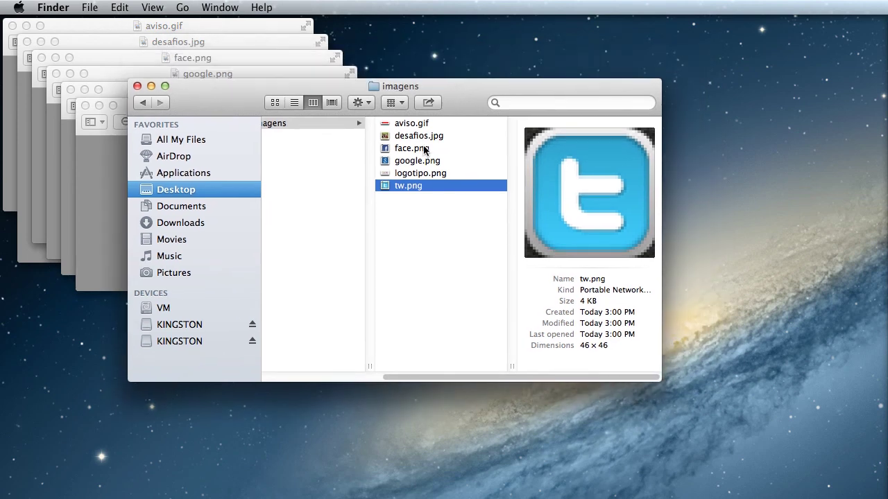